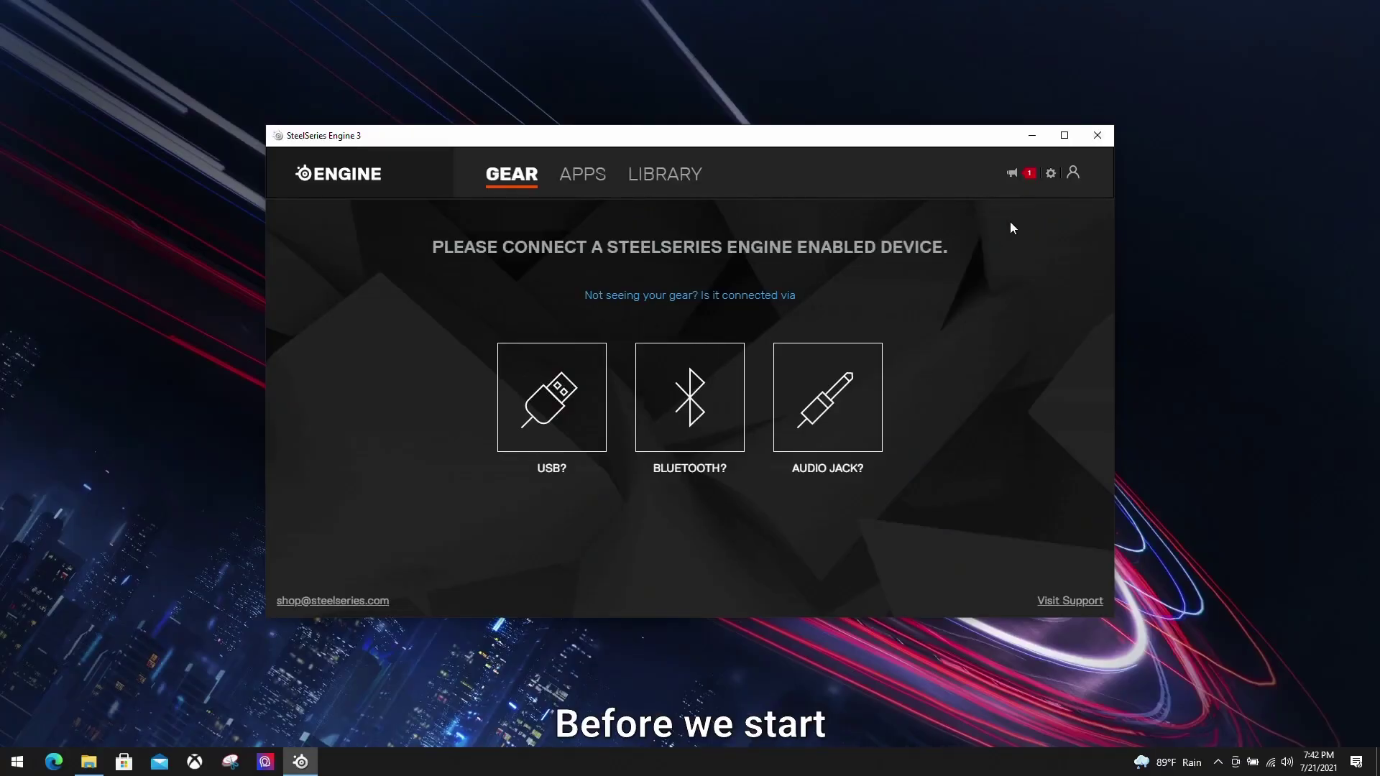
Install the Engine 3.20.0 update from the notification, accepting the licence in the setup wizard
{"action": "left_click", "coordinate": [1018, 176]}
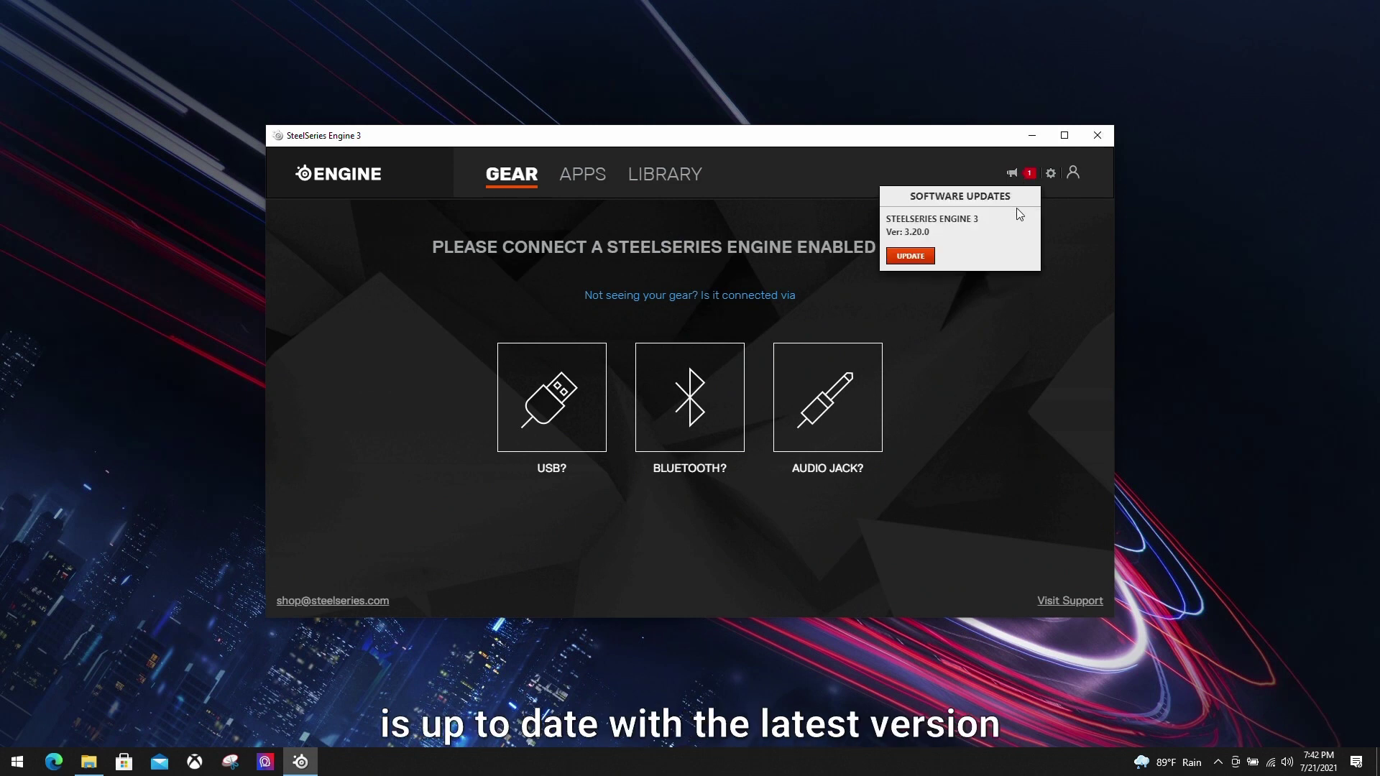
{"action": "left_click", "coordinate": [924, 266]}
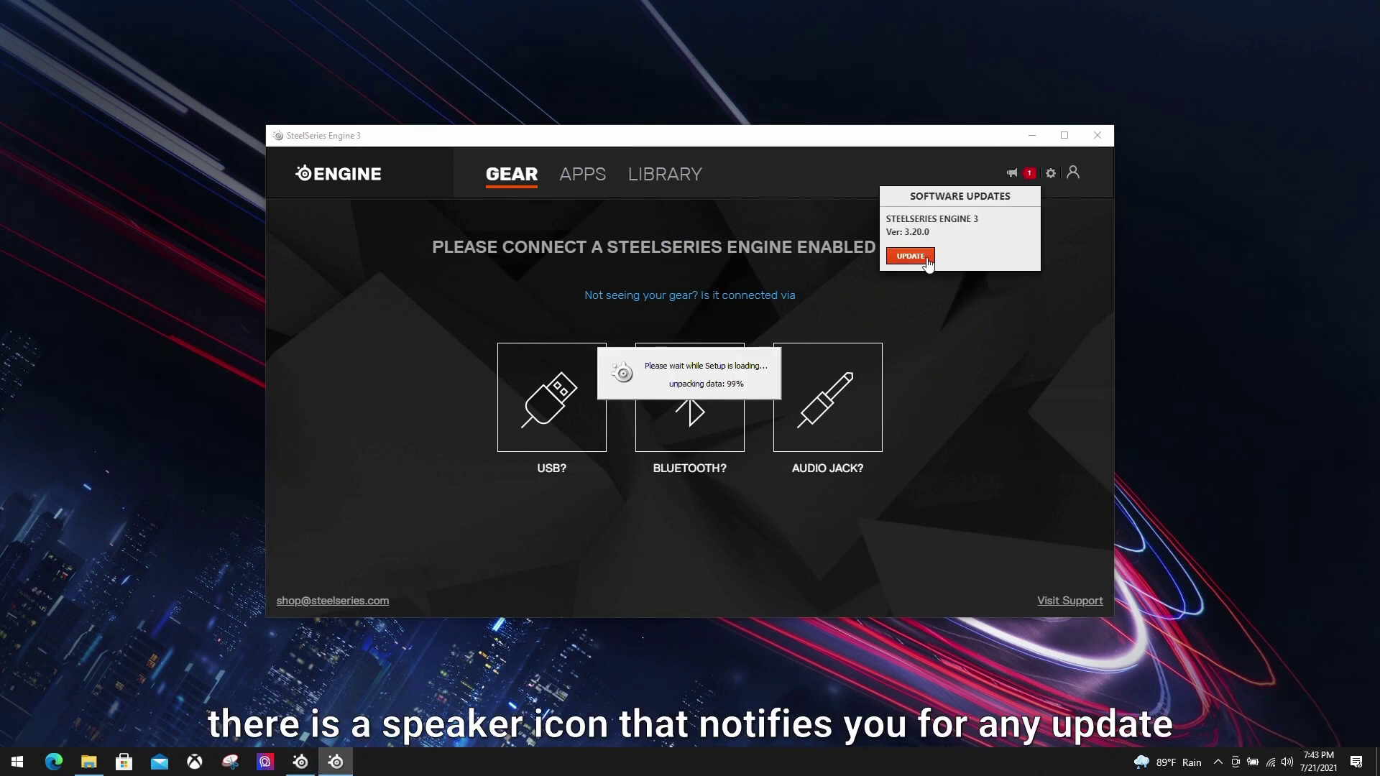
{"action": "left_click", "coordinate": [703, 413]}
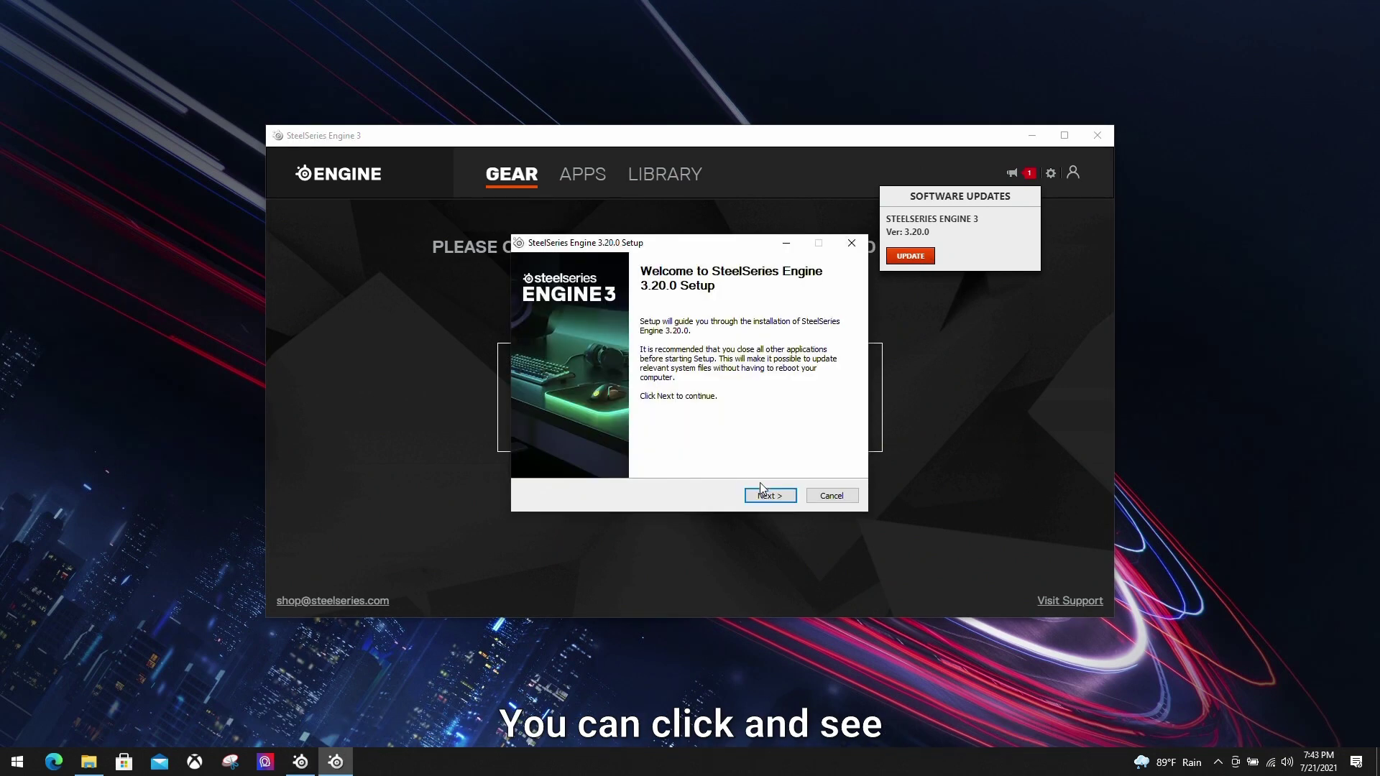
{"action": "left_click", "coordinate": [765, 495]}
{"action": "left_click", "coordinate": [767, 496]}
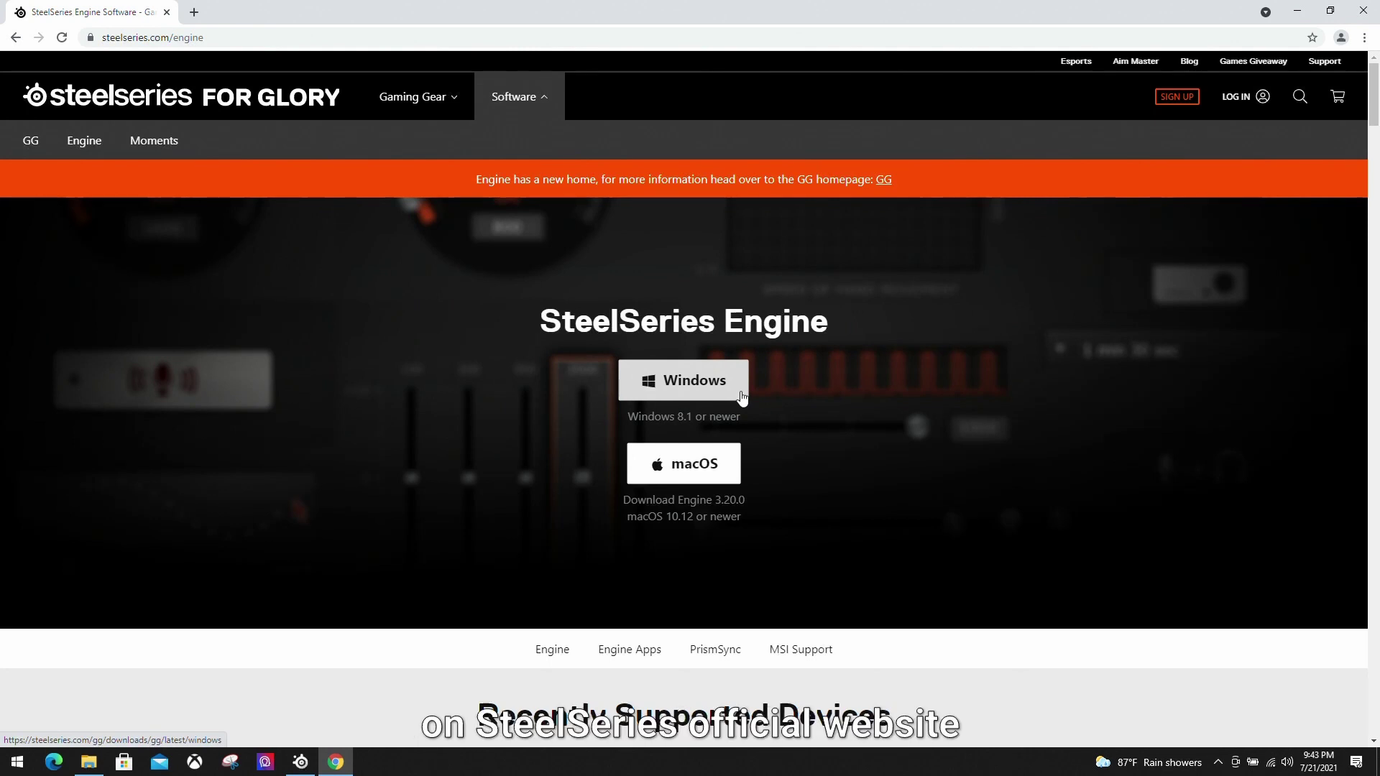
Download the Windows Engine installer from steelseries.com/engine
{"action": "left_click", "coordinate": [742, 398]}
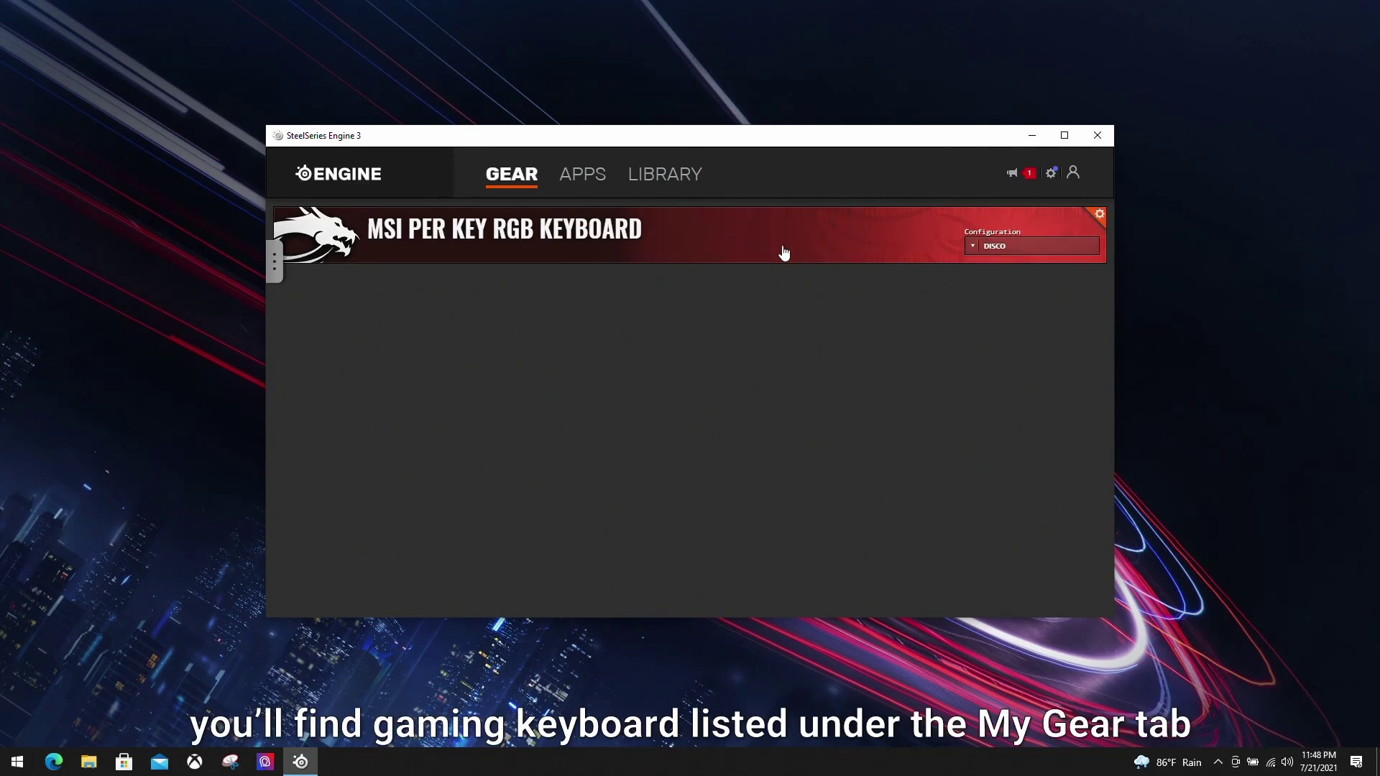
Switch the keyboard to its Aurora configuration and apply the cyan Aqua lighting template
{"action": "left_click", "coordinate": [1006, 247]}
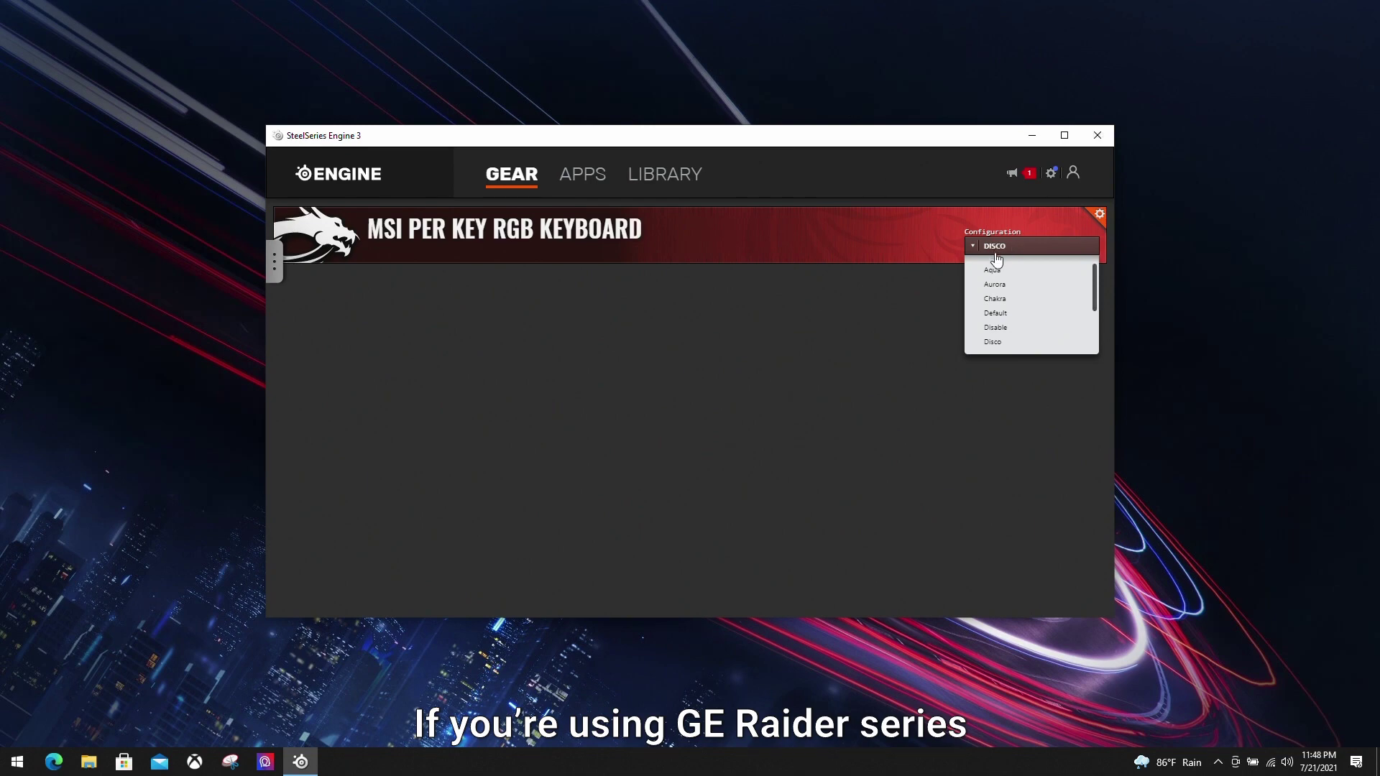
{"action": "scroll", "coordinate": [1035, 325], "scroll_direction": "down", "scroll_amount": 2}
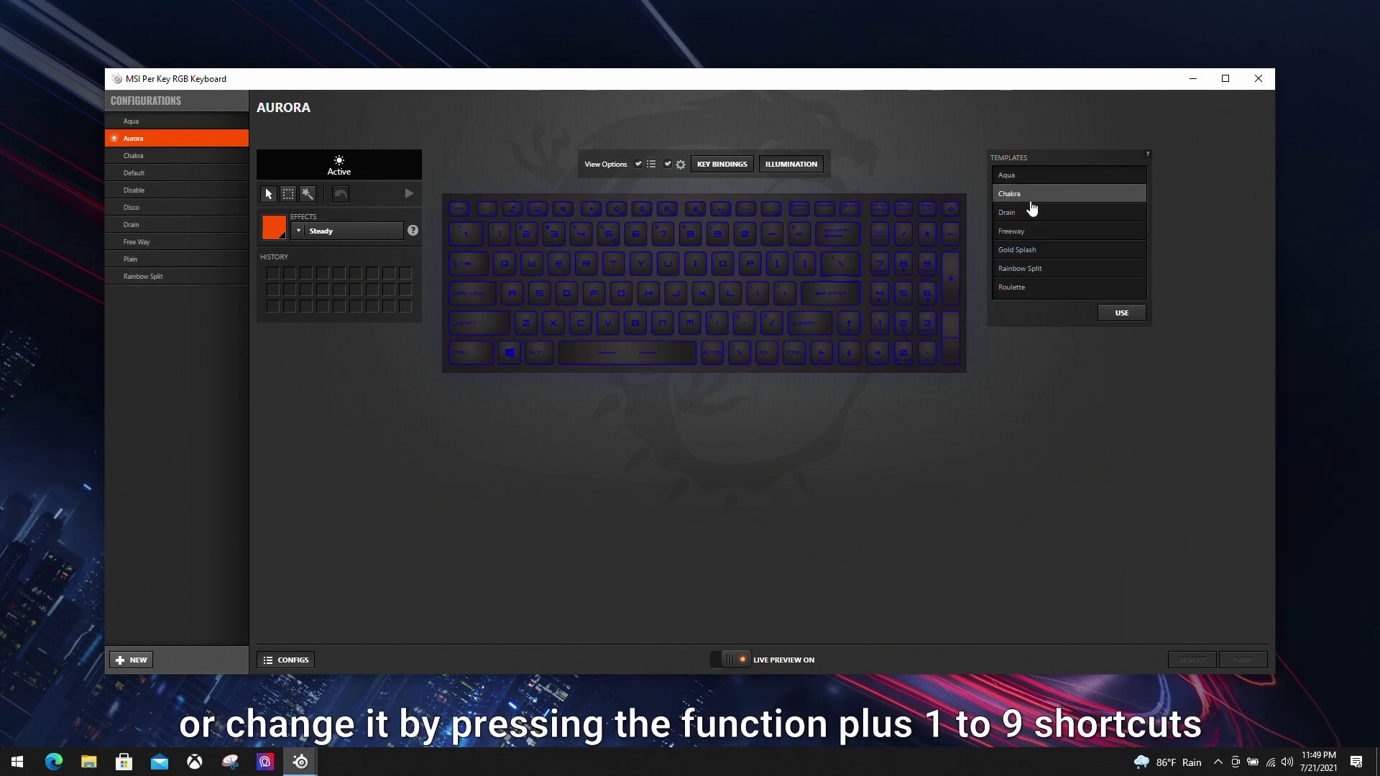
{"action": "left_click", "coordinate": [1032, 177]}
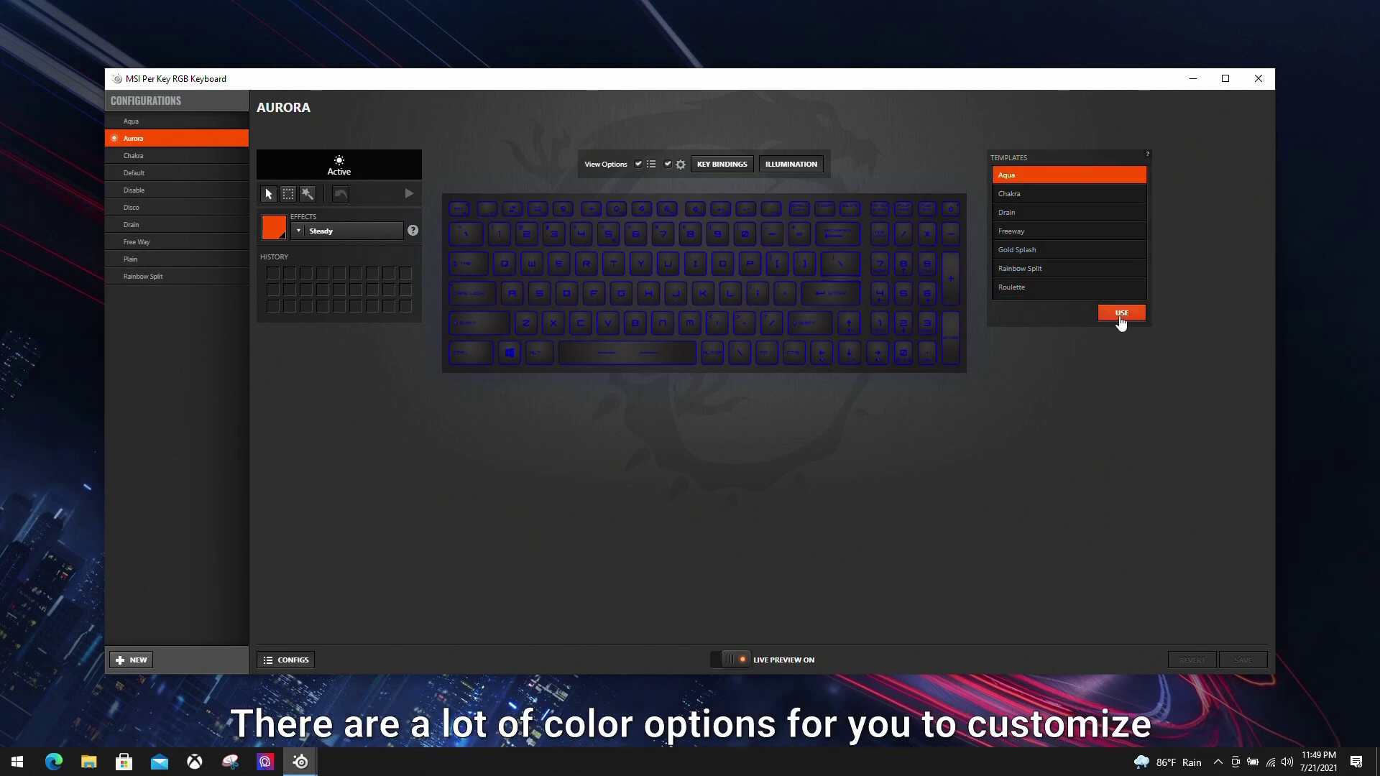
{"action": "left_click", "coordinate": [1120, 314]}
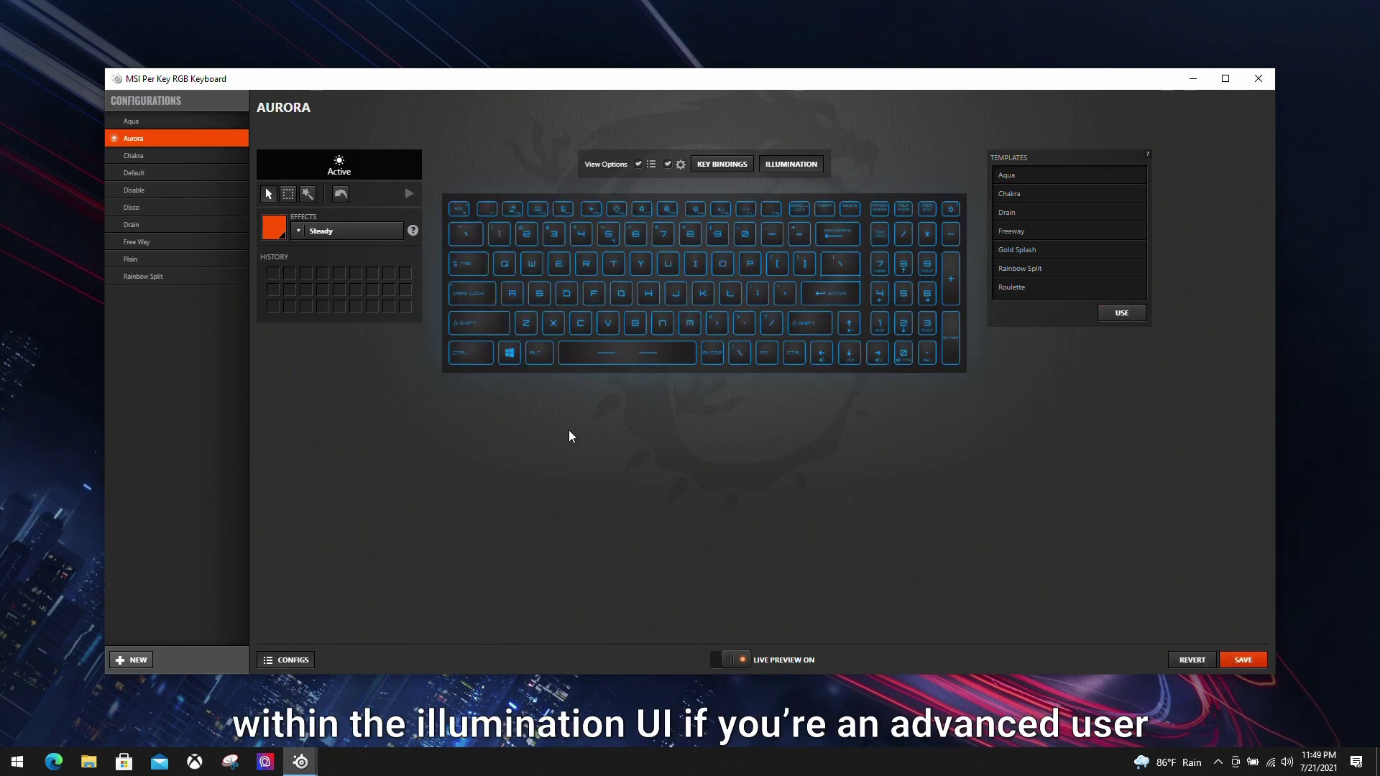
{"action": "left_click", "coordinate": [359, 241]}
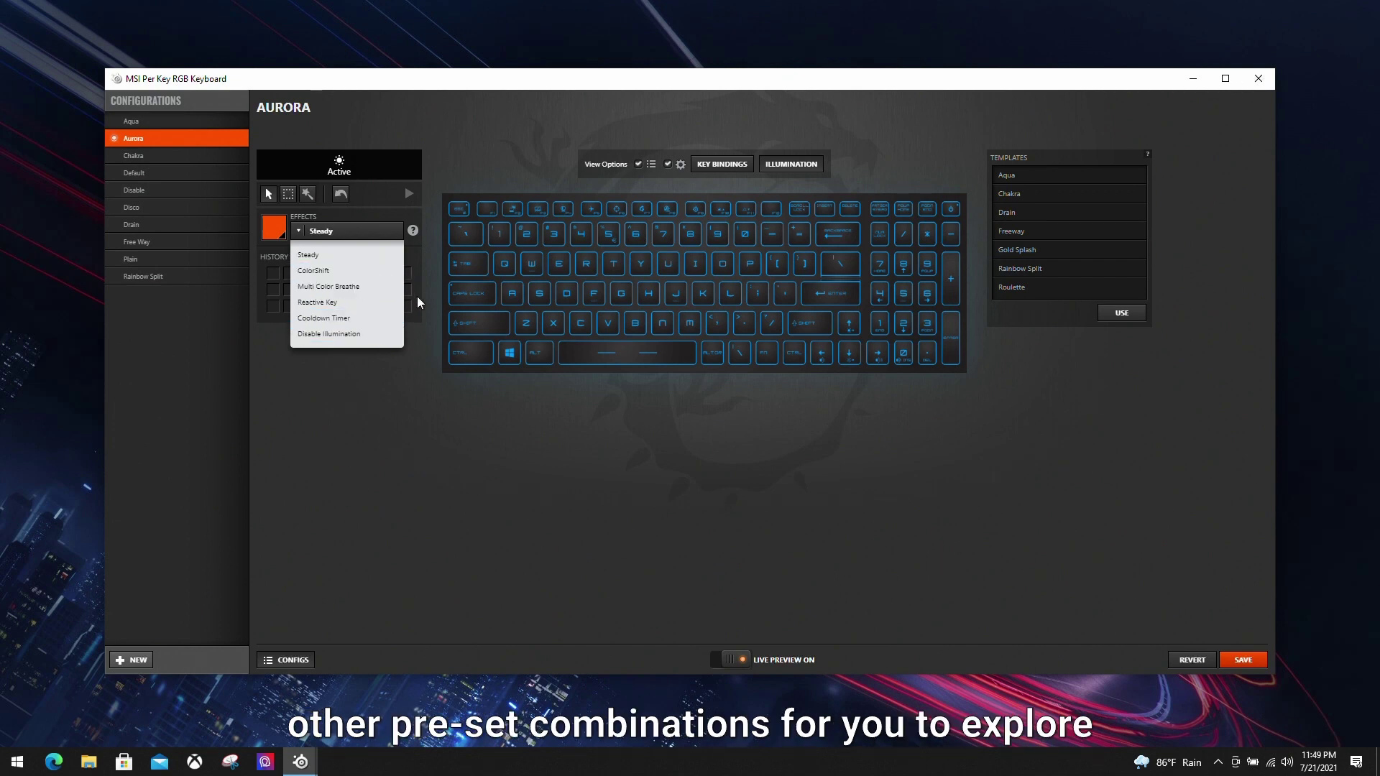
Colour the W–R keys, F12, comma/period/slash, and Delete-to-Up-arrow keys red
{"action": "left_click", "coordinate": [427, 325]}
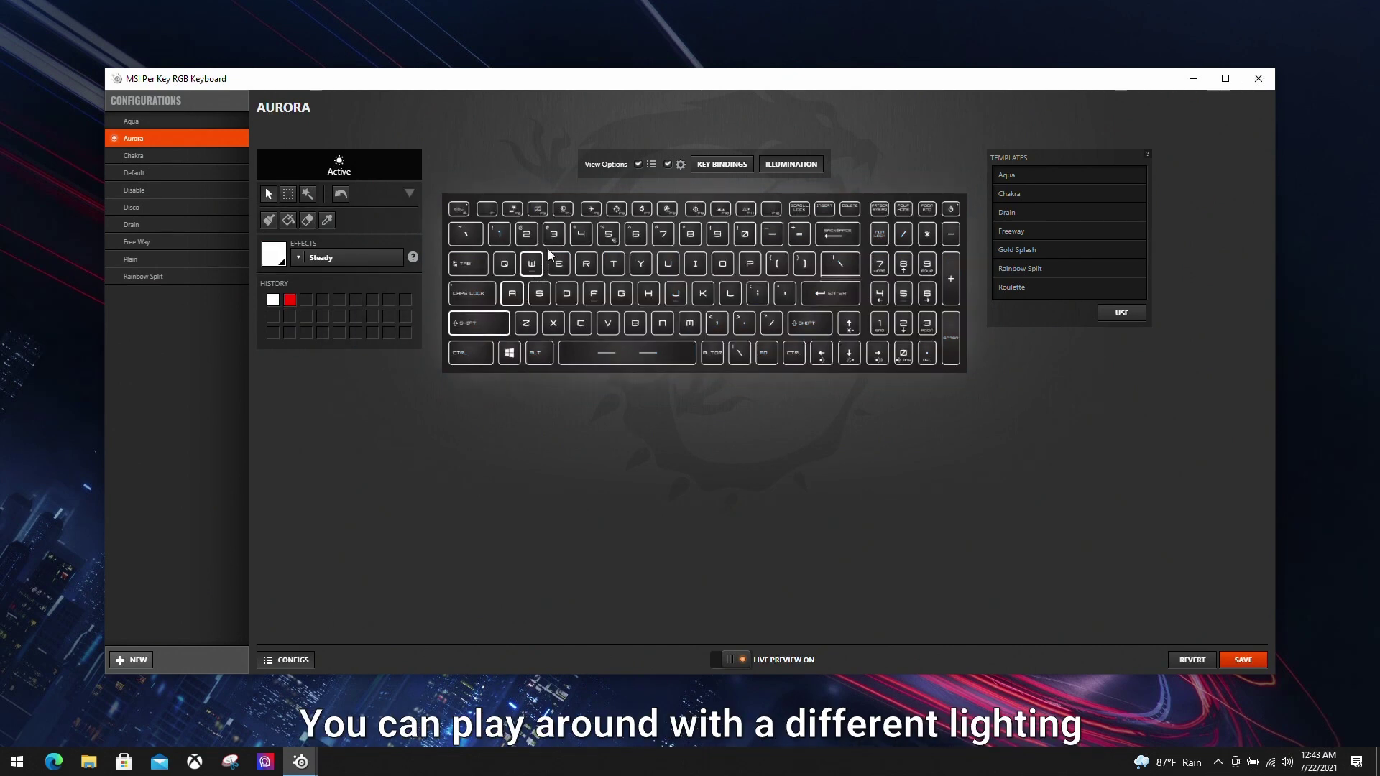
{"action": "mouse_move", "coordinate": [549, 254]}
{"action": "left_mouse_down"}
{"action": "mouse_move", "coordinate": [571, 216]}
{"action": "mouse_move", "coordinate": [586, 269]}
{"action": "mouse_move", "coordinate": [656, 307]}
{"action": "mouse_move", "coordinate": [662, 327]}
{"action": "left_mouse_up"}
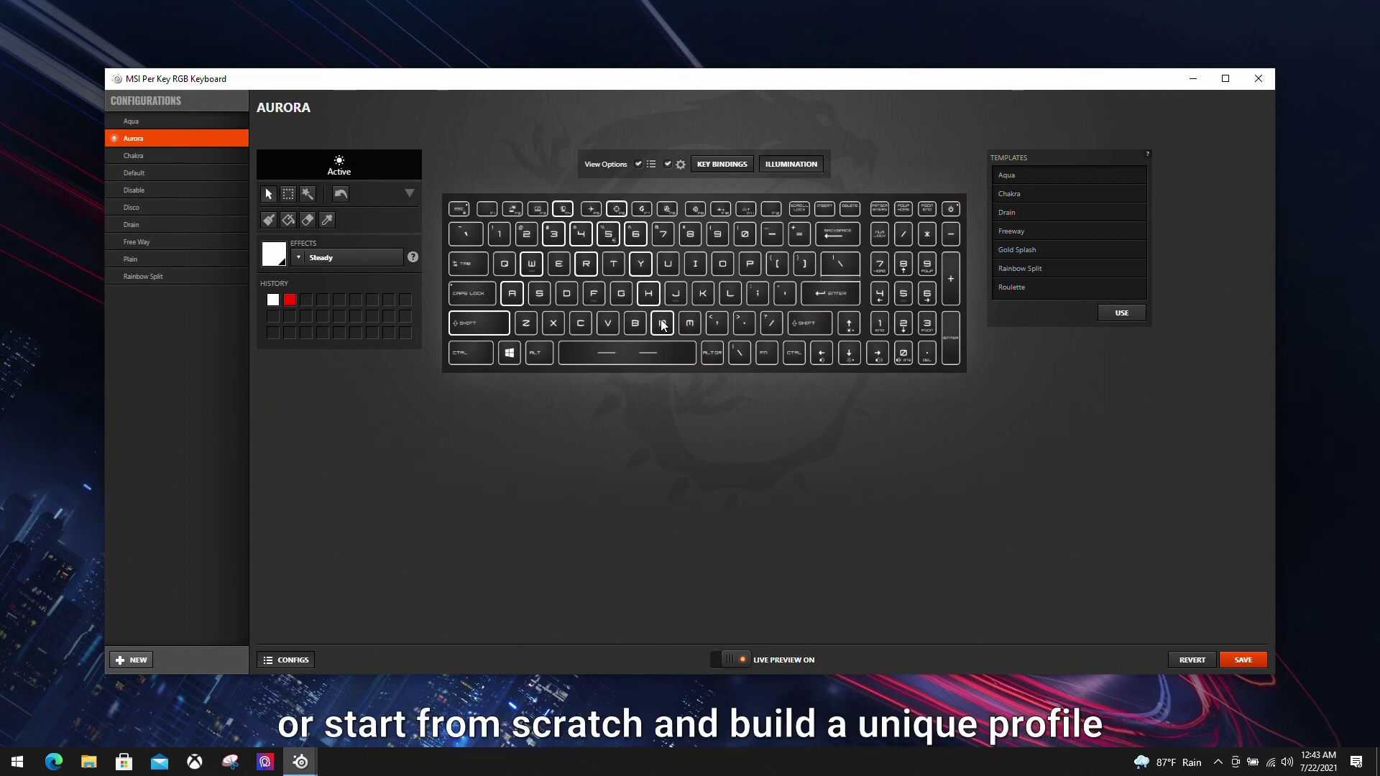
{"action": "left_click", "coordinate": [290, 301]}
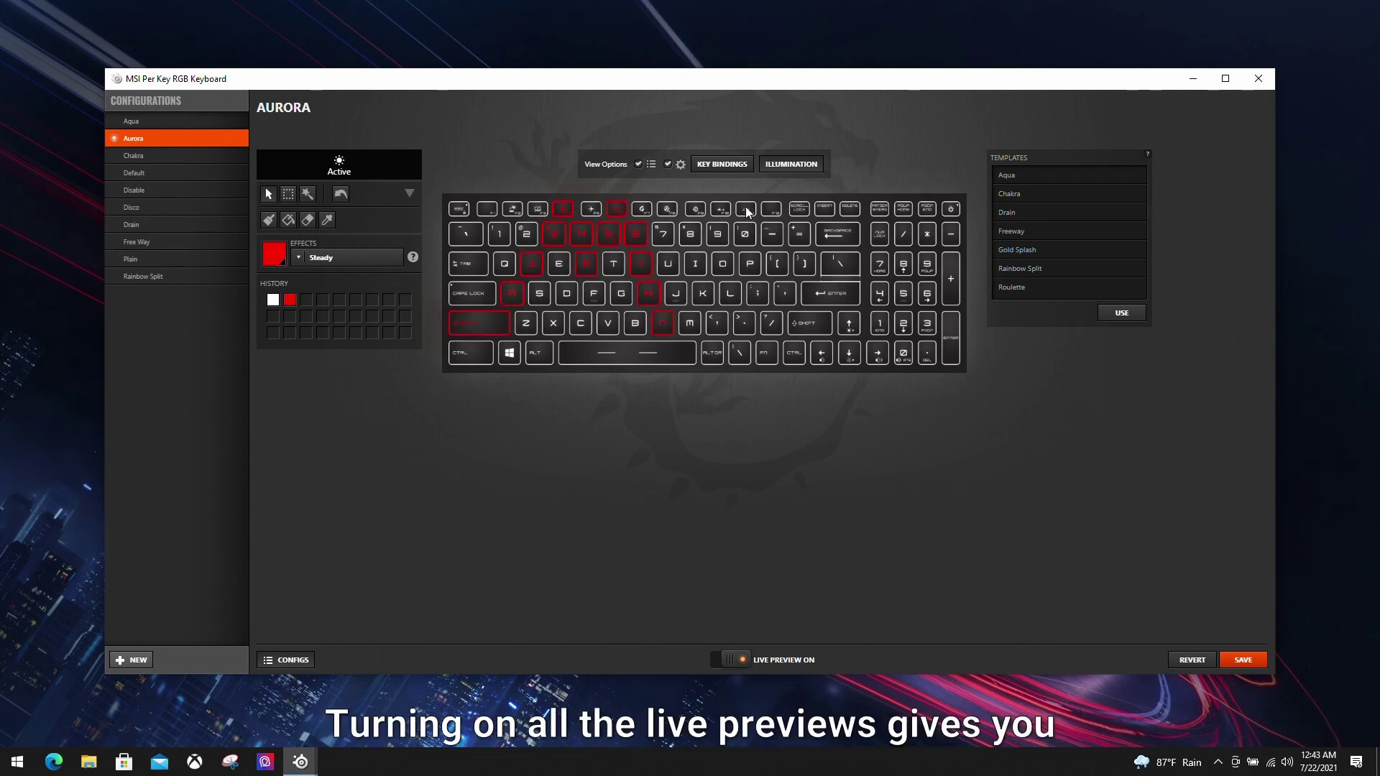
{"action": "left_click", "coordinate": [769, 210]}
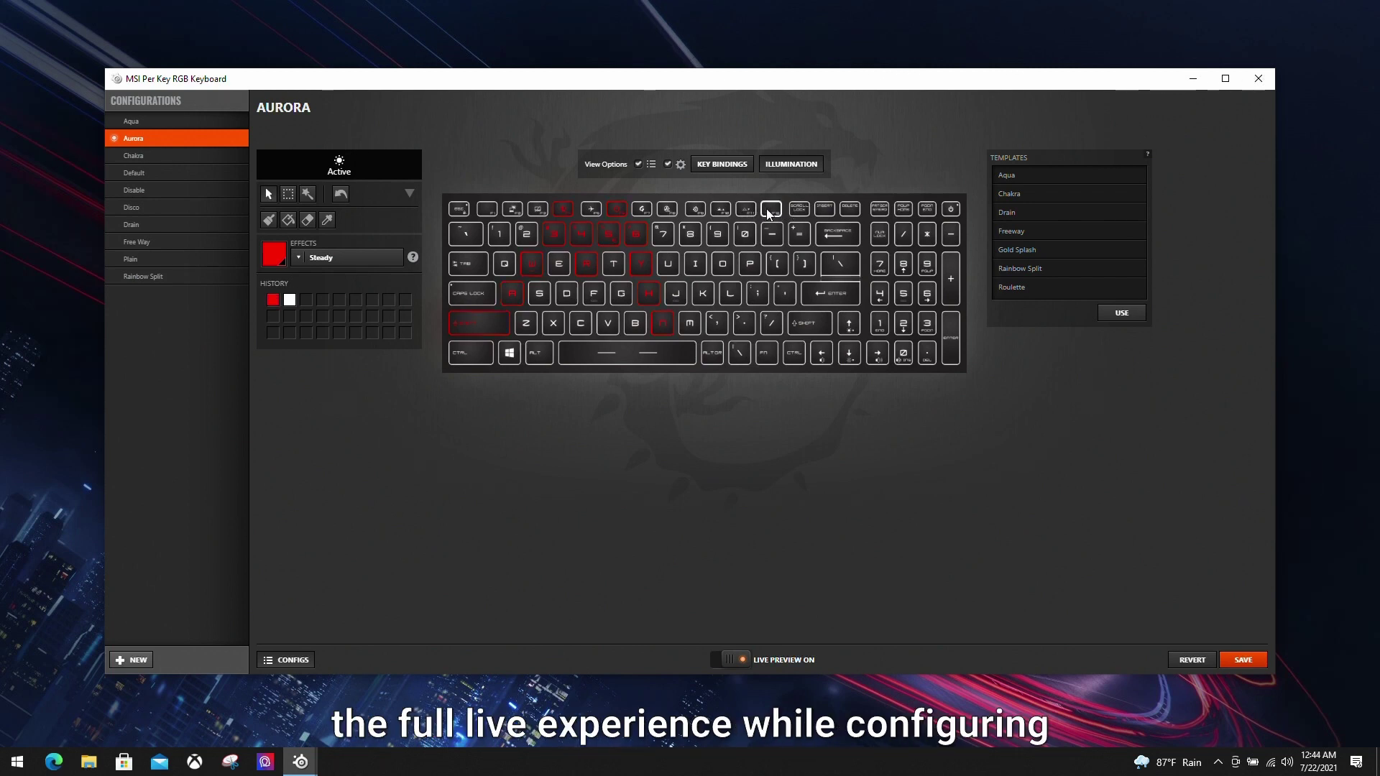
{"action": "mouse_move", "coordinate": [761, 296]}
{"action": "left_mouse_down"}
{"action": "mouse_move", "coordinate": [763, 322]}
{"action": "mouse_move", "coordinate": [711, 327]}
{"action": "left_mouse_up"}
{"action": "left_click", "coordinate": [276, 300]}
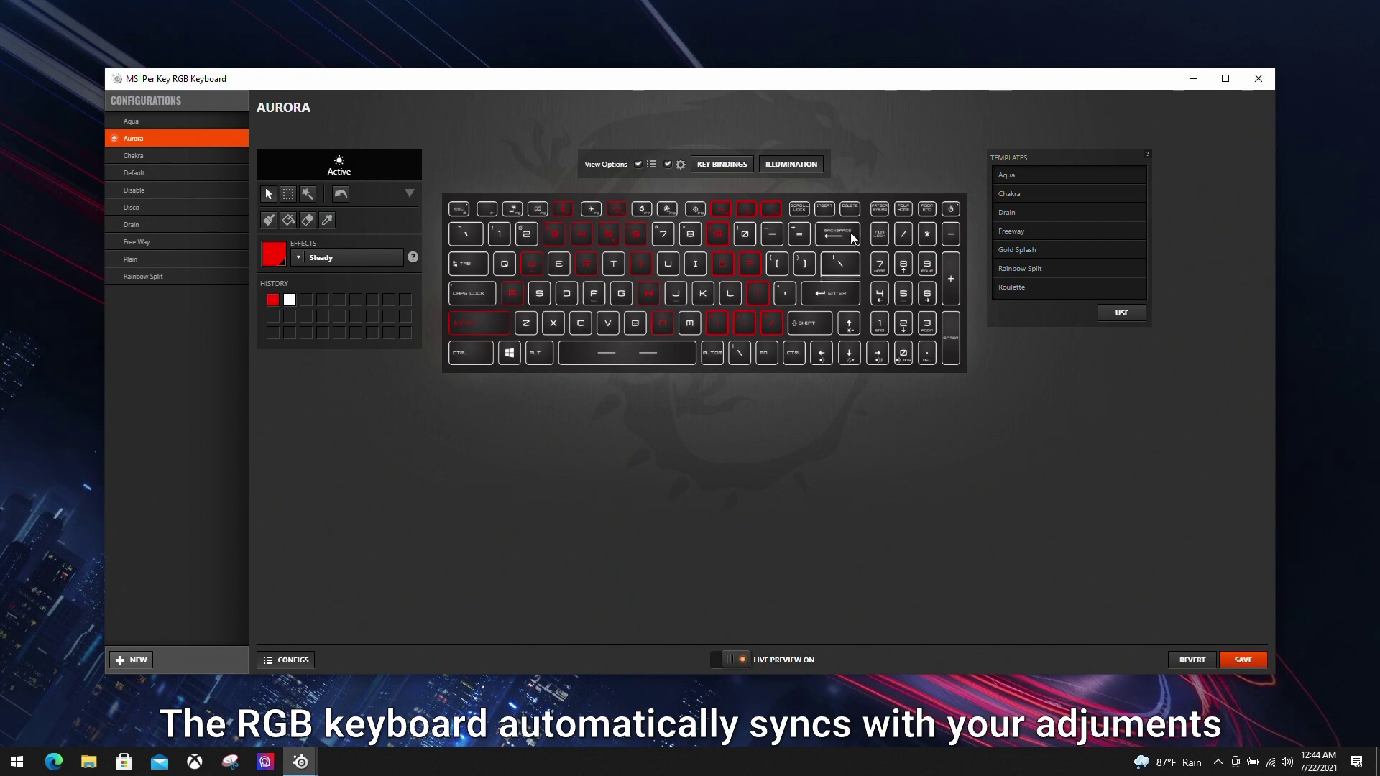
{"action": "left_click_drag", "start_coordinate": [848, 212], "coordinate": [849, 327]}
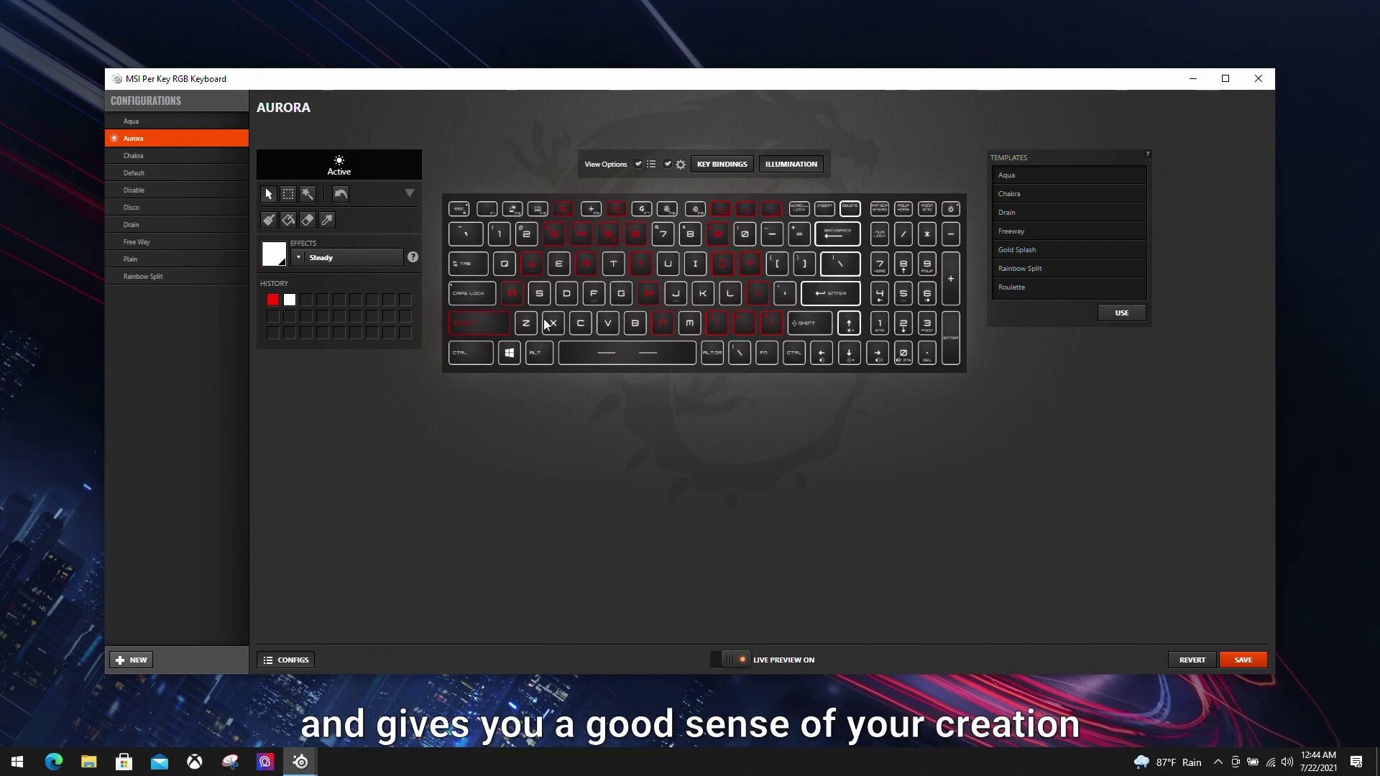
{"action": "left_click", "coordinate": [273, 300]}
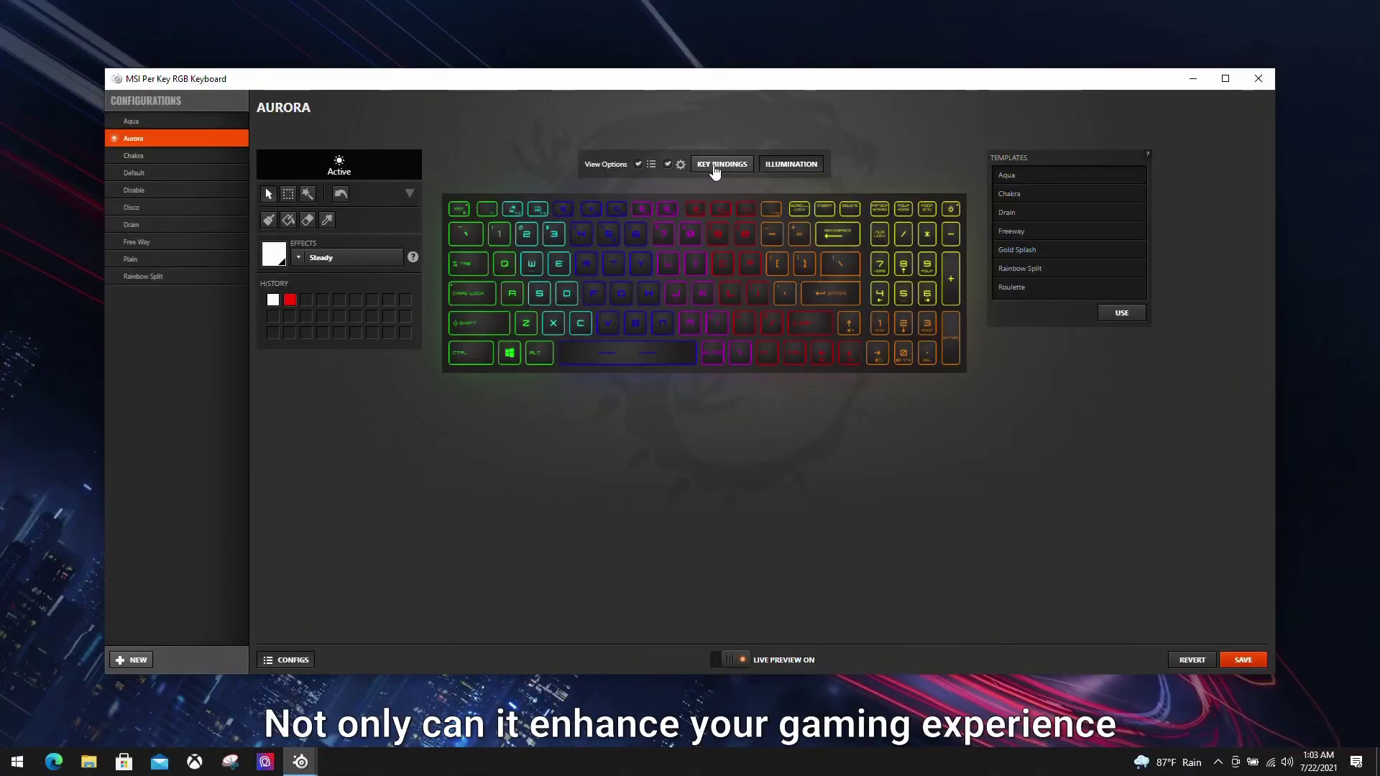
Launch the Macro Editor from the keyboard's Key Bindings view
{"action": "left_click", "coordinate": [716, 165]}
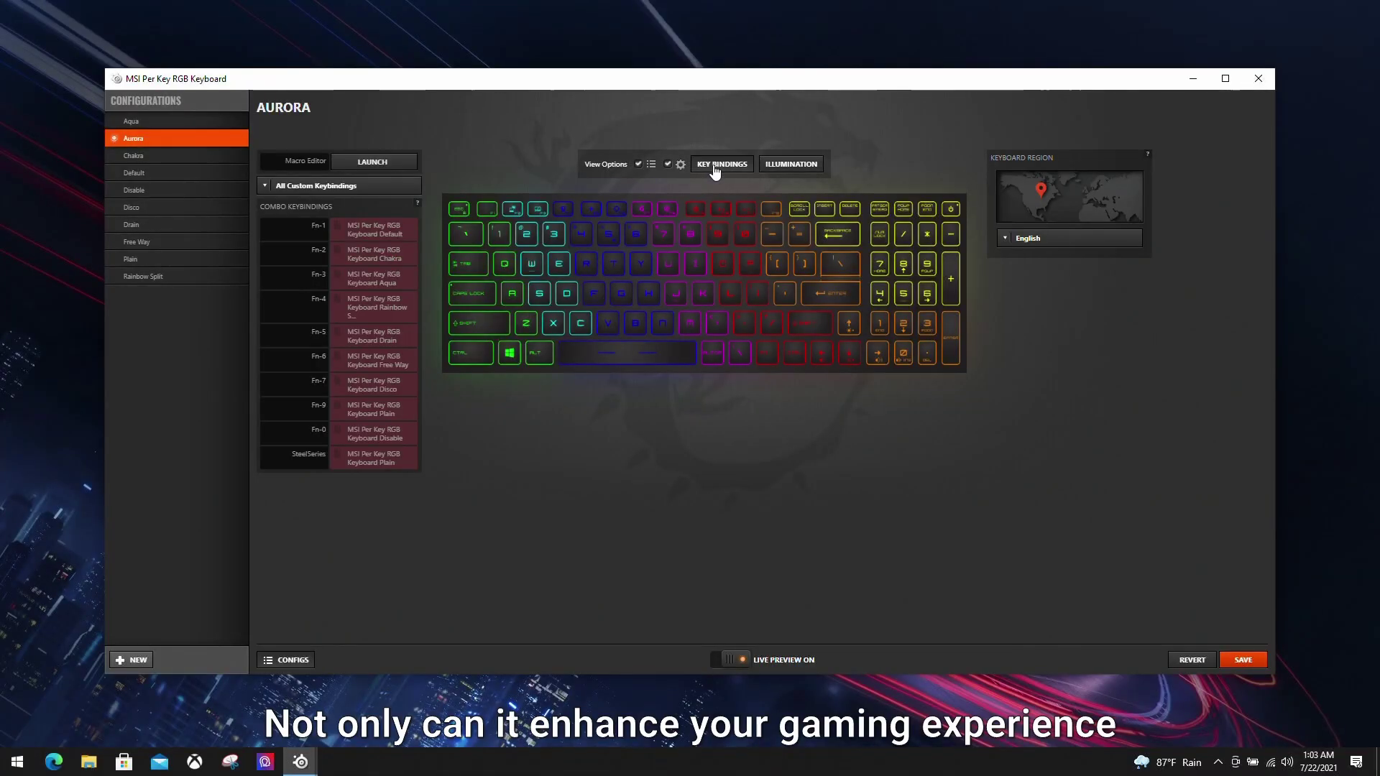
{"action": "left_click", "coordinate": [399, 164]}
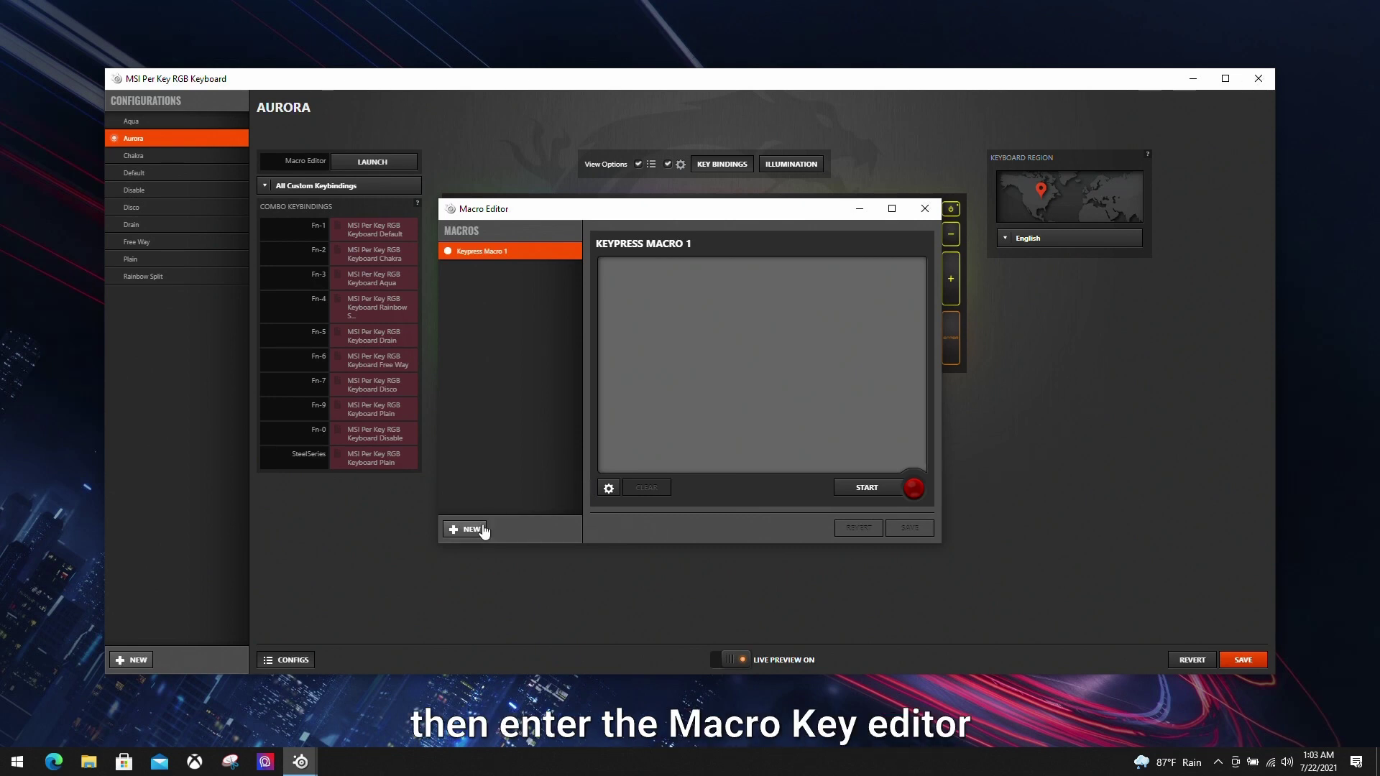
Record A, W, D, S, Space, Left Shift, Left Ctrl and a mouse Button 1 click into Keypress Macro 1
{"action": "left_click", "coordinate": [872, 496]}
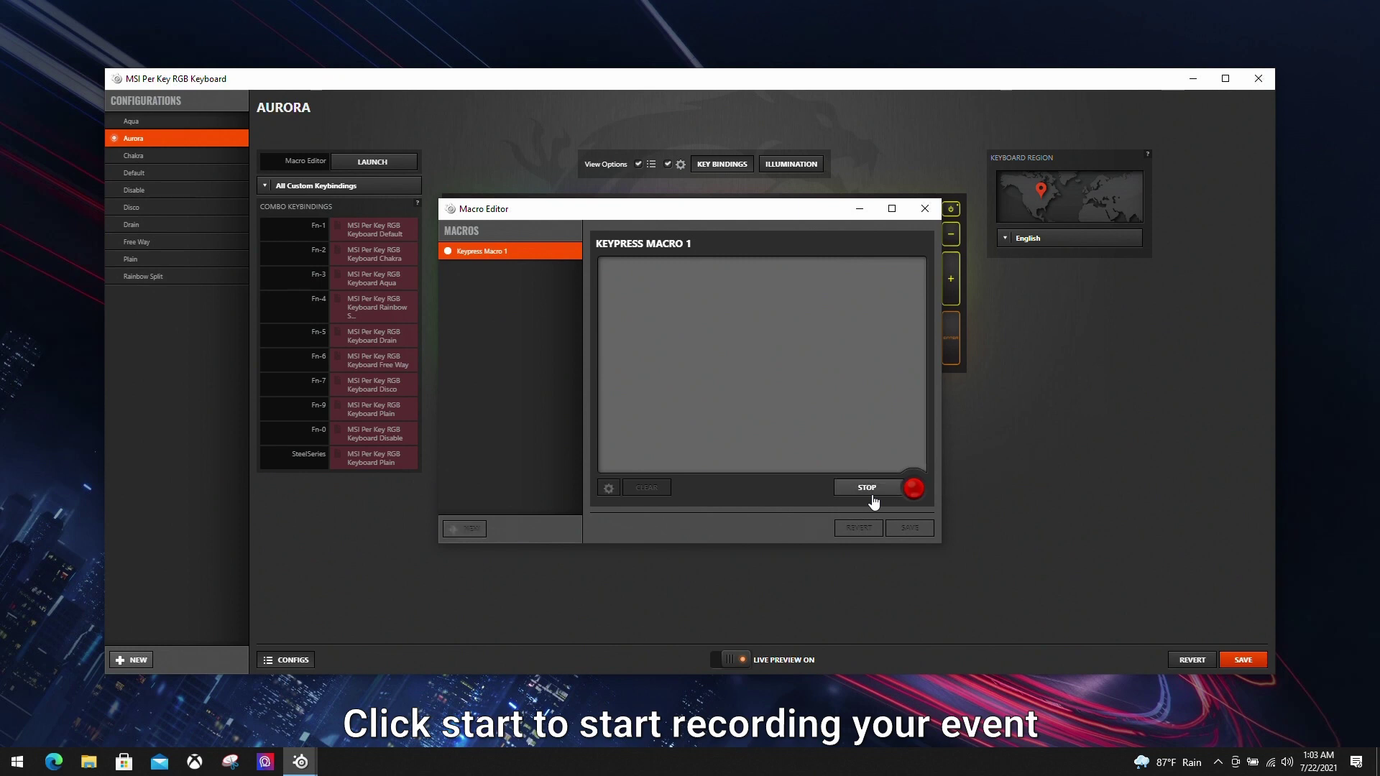
{"action": "key", "text": "a"}
{"action": "key", "text": "w"}
{"action": "key", "text": "d"}
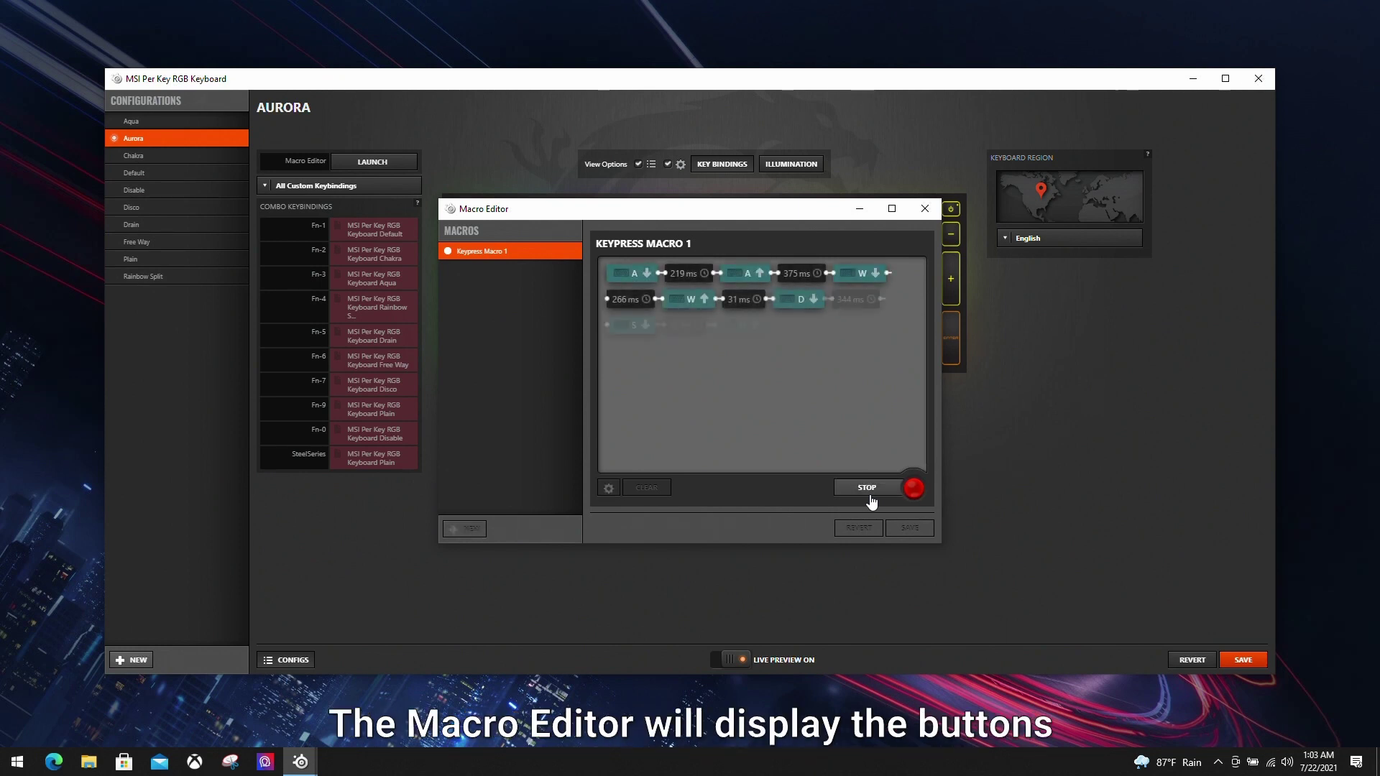
{"action": "key", "text": "s"}
{"action": "key", "text": "space"}
{"action": "key", "text": "shift"}
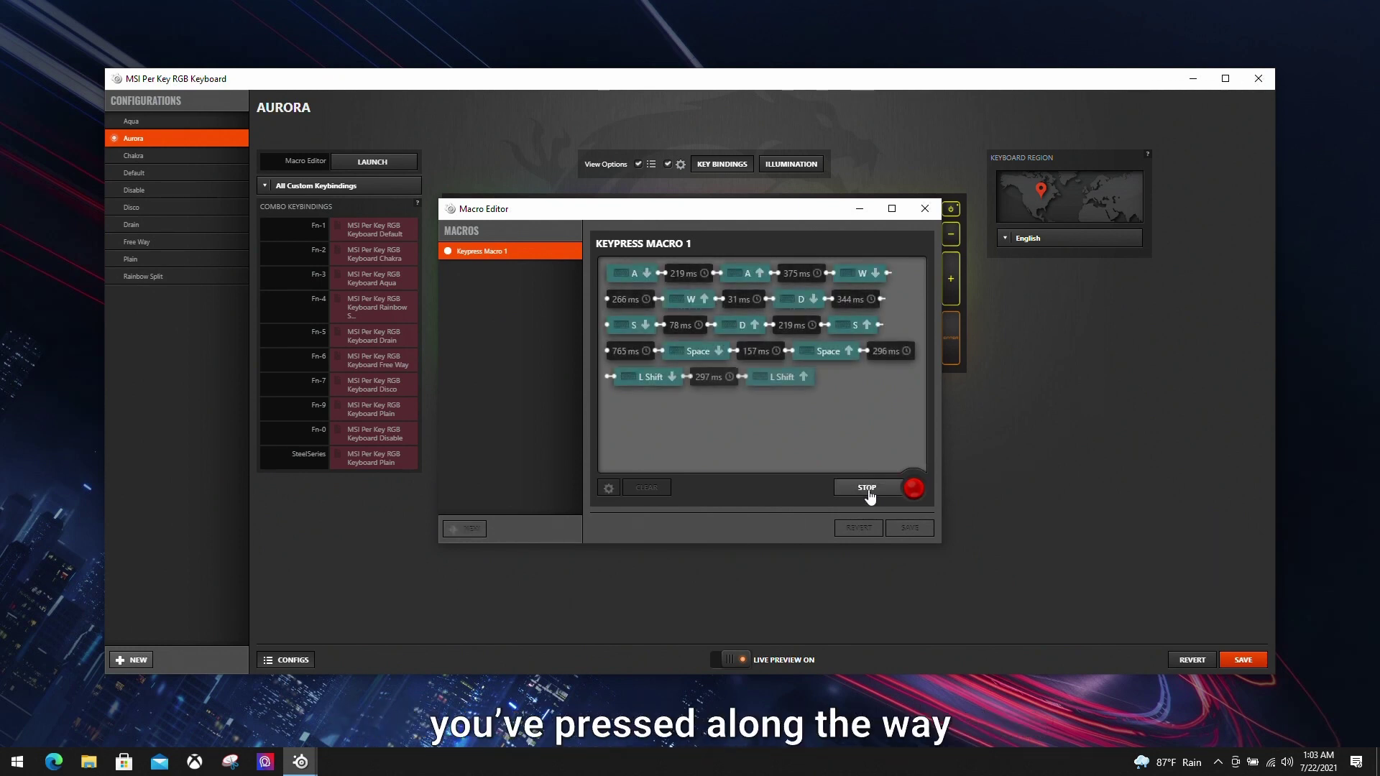
{"action": "key", "text": "ctrl"}
{"action": "left_click", "coordinate": [859, 444]}
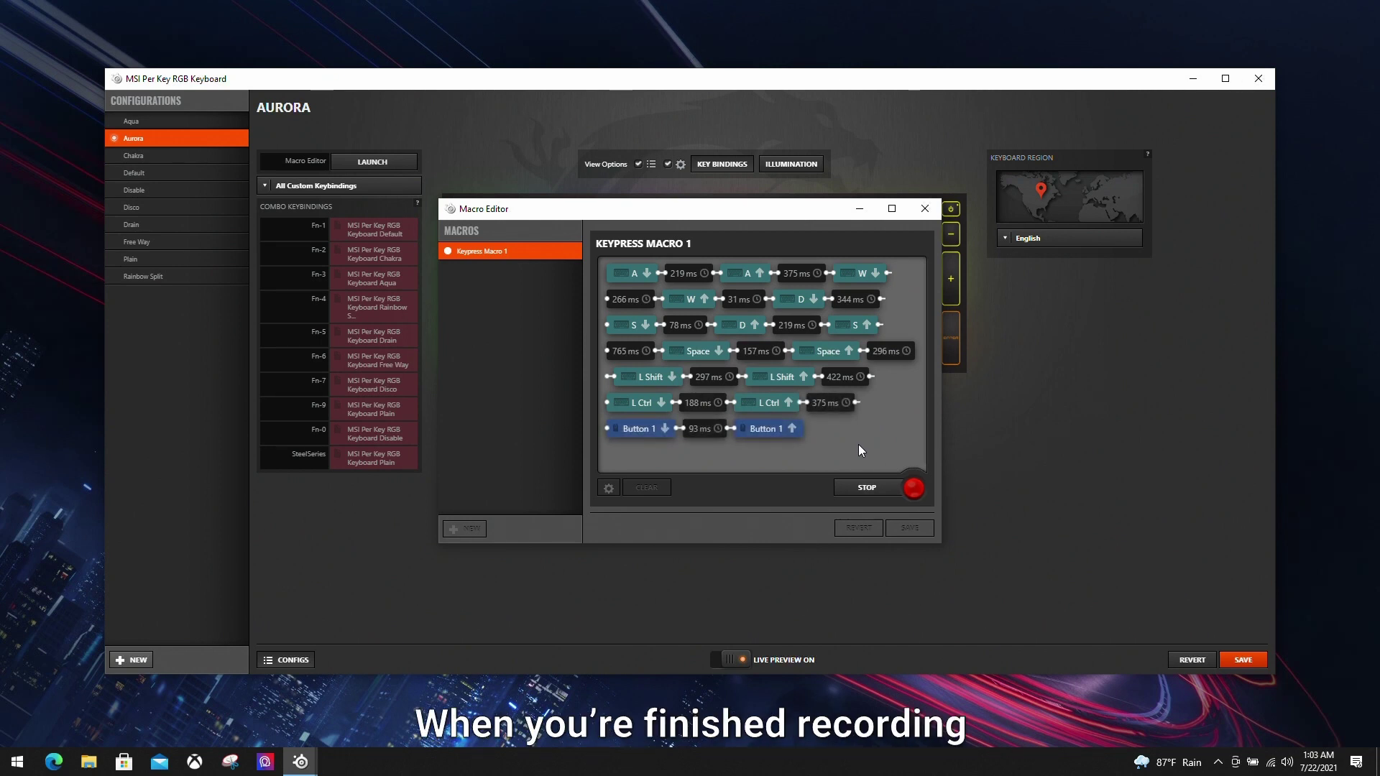
{"action": "left_click", "coordinate": [867, 489]}
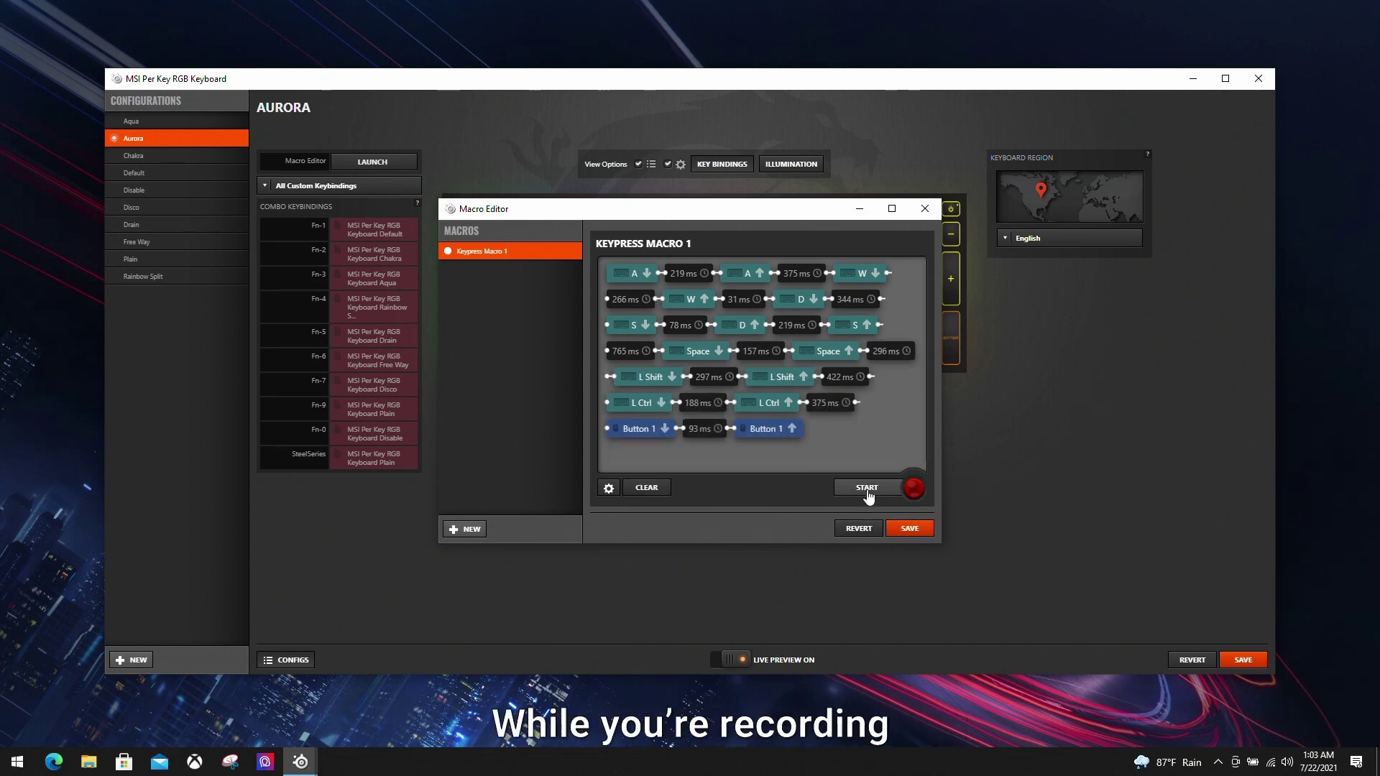
Set the first delay to 0 ms, then switch the whole macro to No Delay
{"action": "left_click", "coordinate": [682, 280]}
{"action": "type", "text": "0"}
{"action": "key", "text": "Return"}
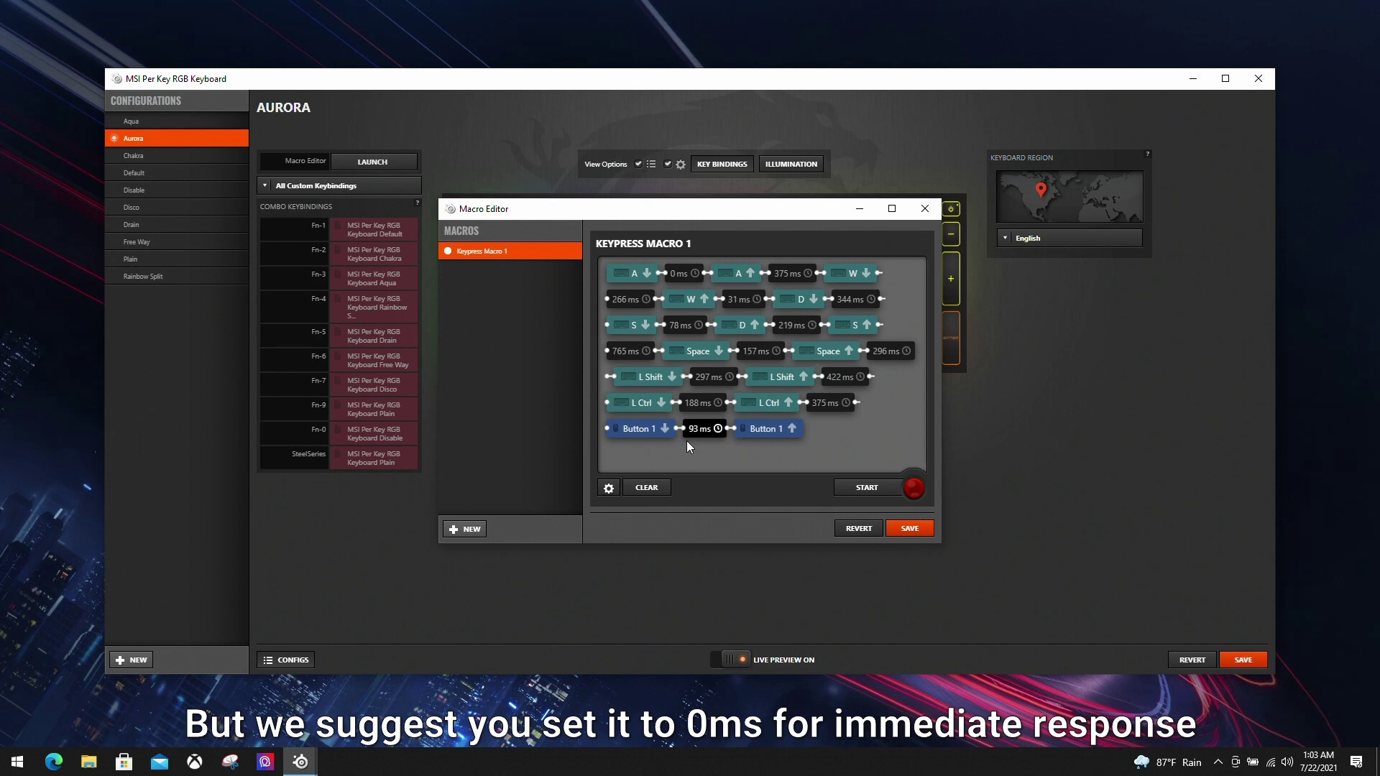
{"action": "left_click", "coordinate": [609, 489]}
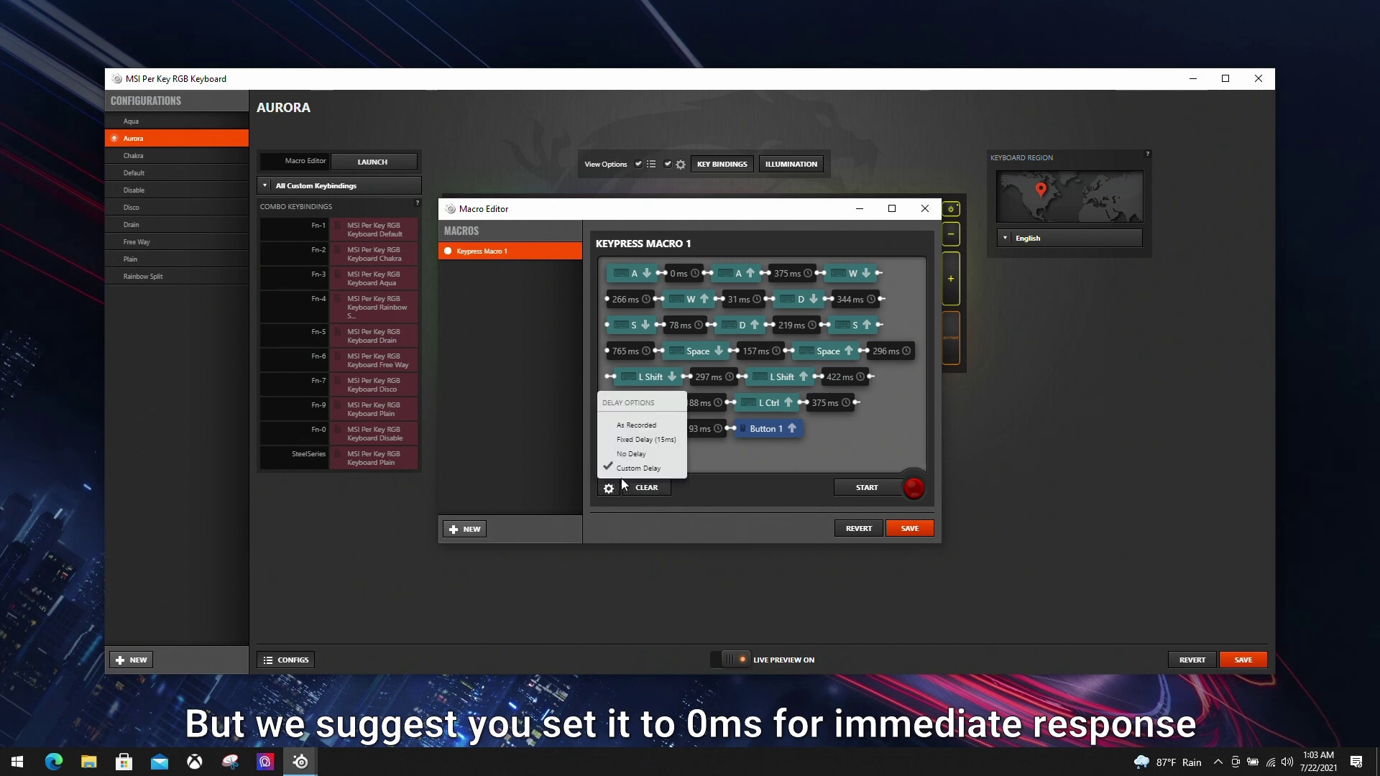
{"action": "left_click", "coordinate": [675, 454]}
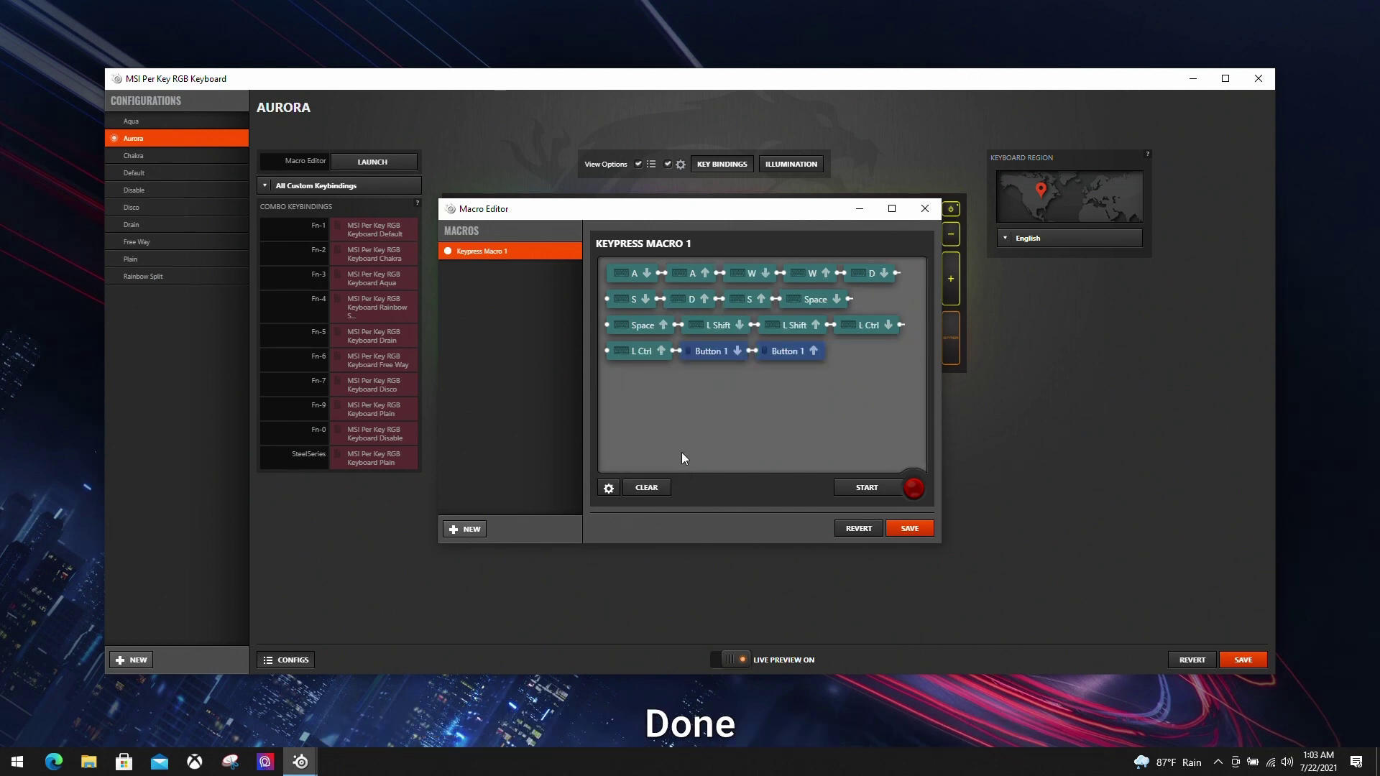
Rename Keypress Macro 1 to 'Keypress' and save the name
{"action": "right_click", "coordinate": [504, 255]}
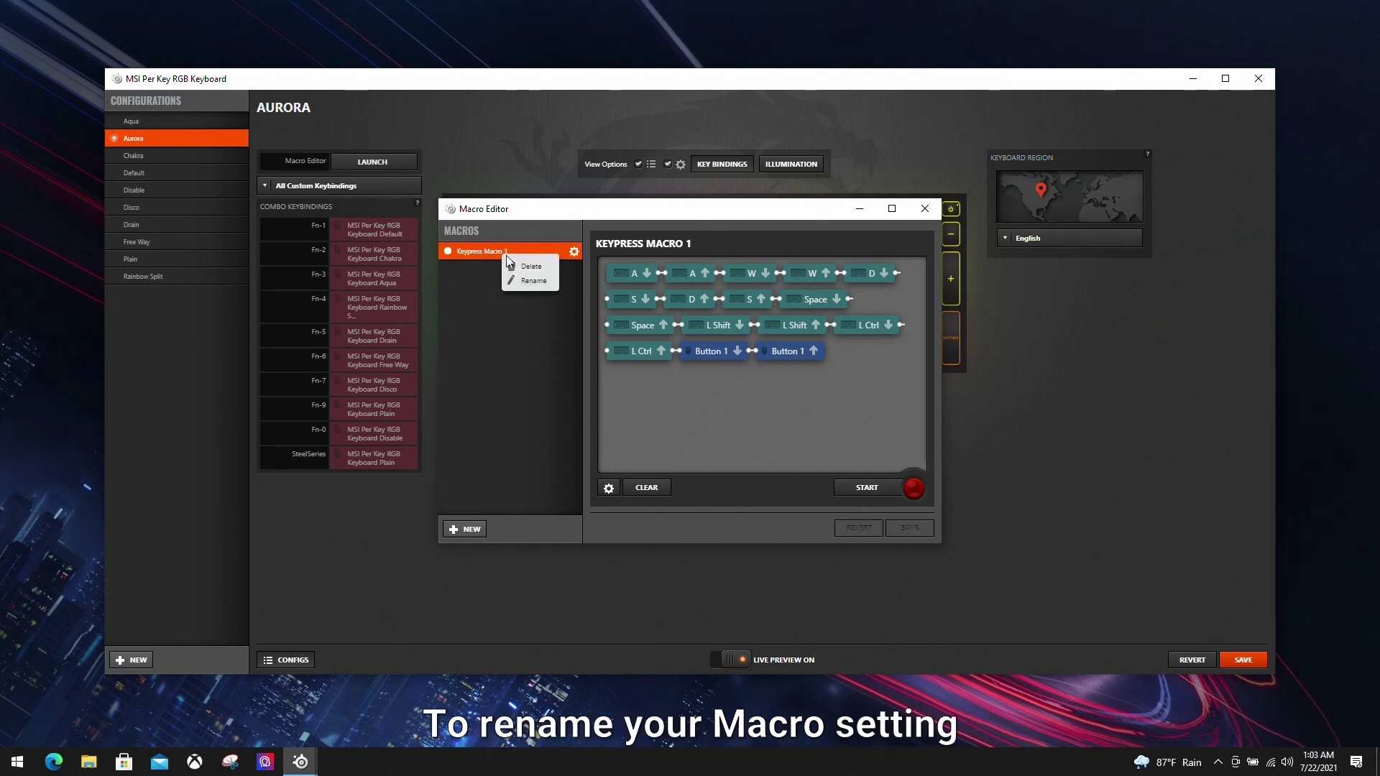
{"action": "left_click", "coordinate": [534, 281]}
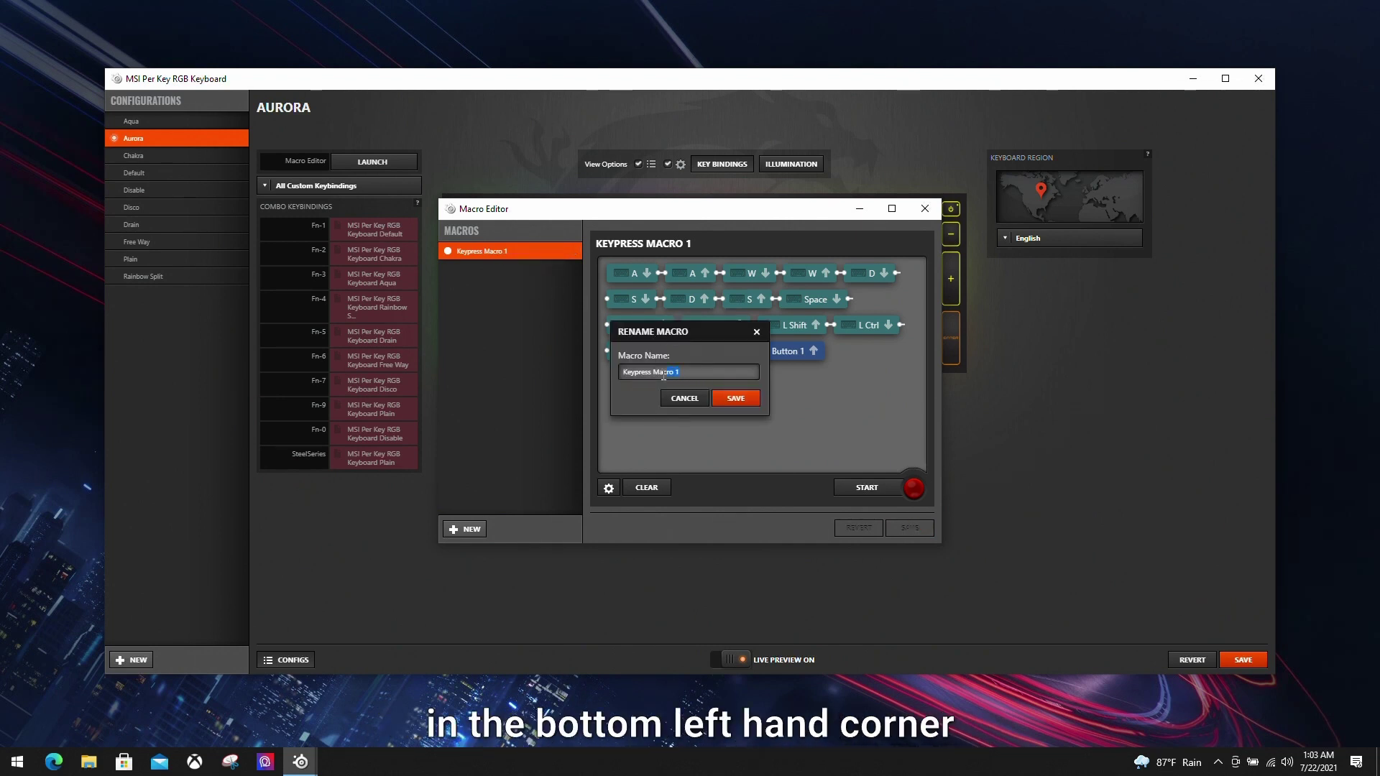
{"action": "left_click_drag", "start_coordinate": [664, 375], "coordinate": [658, 374]}
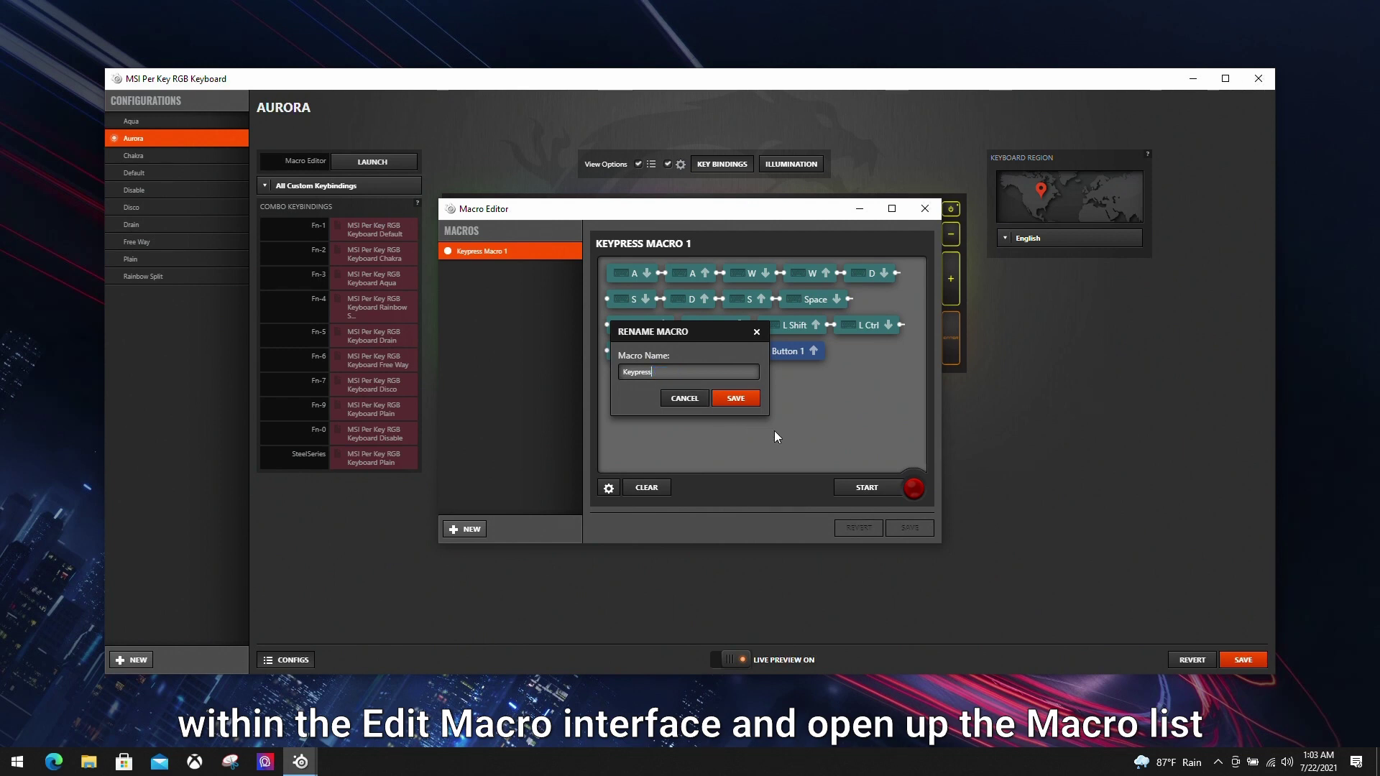
{"action": "left_click", "coordinate": [736, 399]}
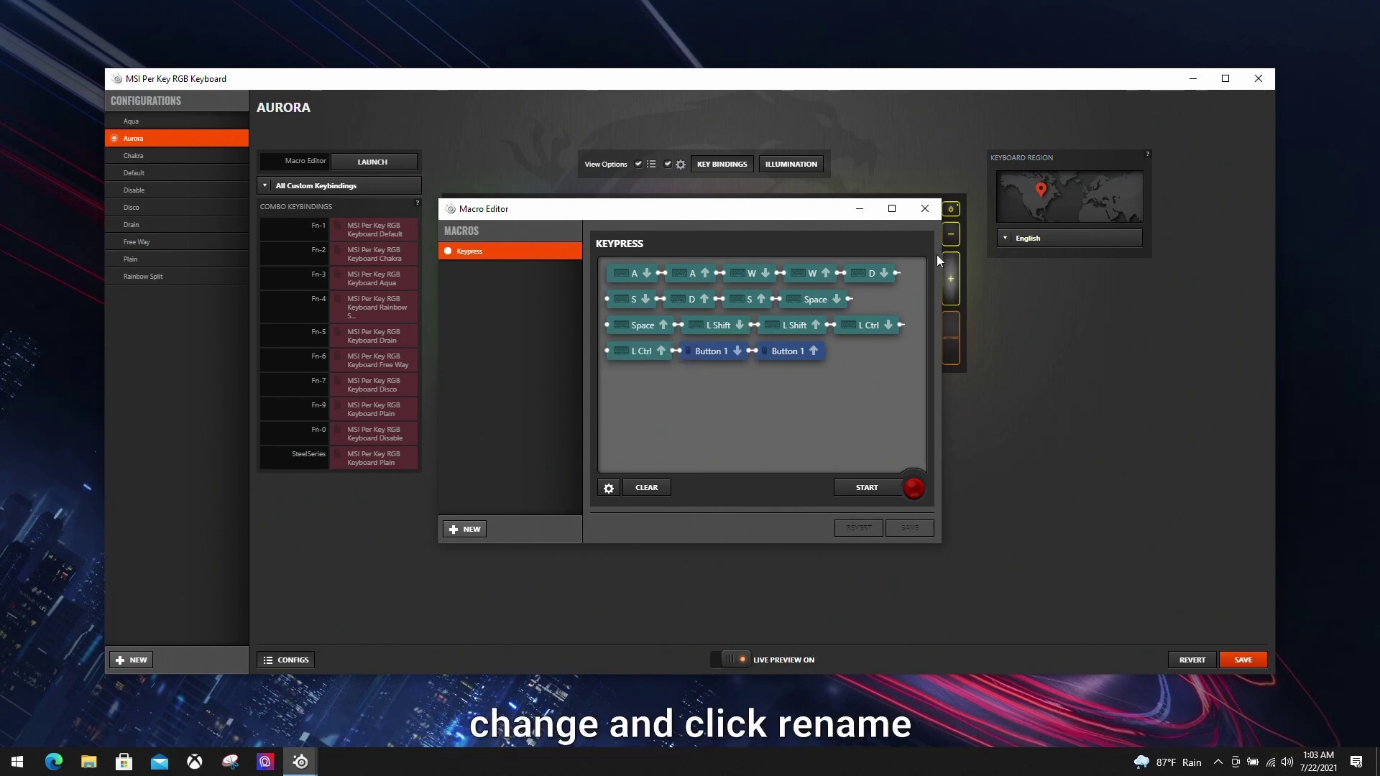
Bind a keyboard key to Macros so the Keypress macro can be assigned
{"action": "left_click", "coordinate": [925, 210]}
{"action": "left_click", "coordinate": [717, 357]}
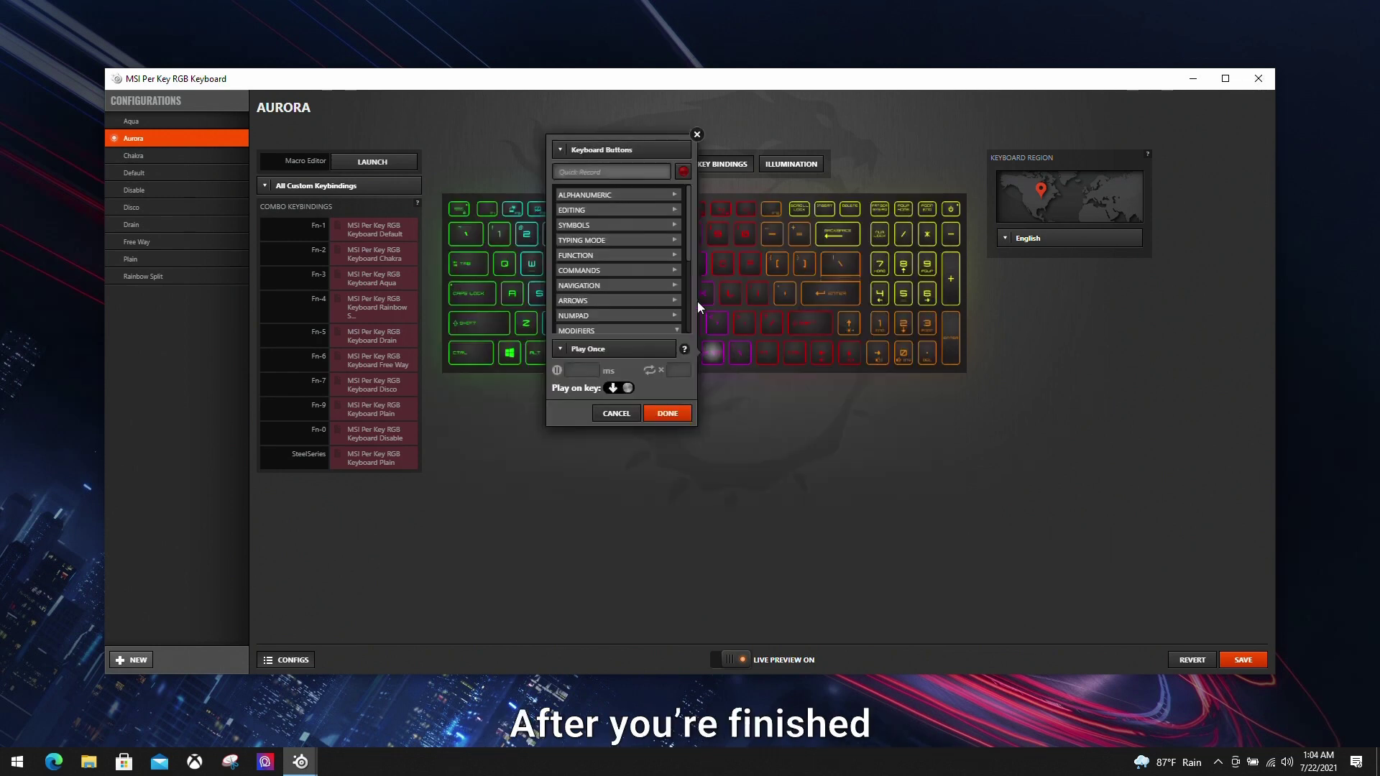
{"action": "left_click", "coordinate": [648, 152]}
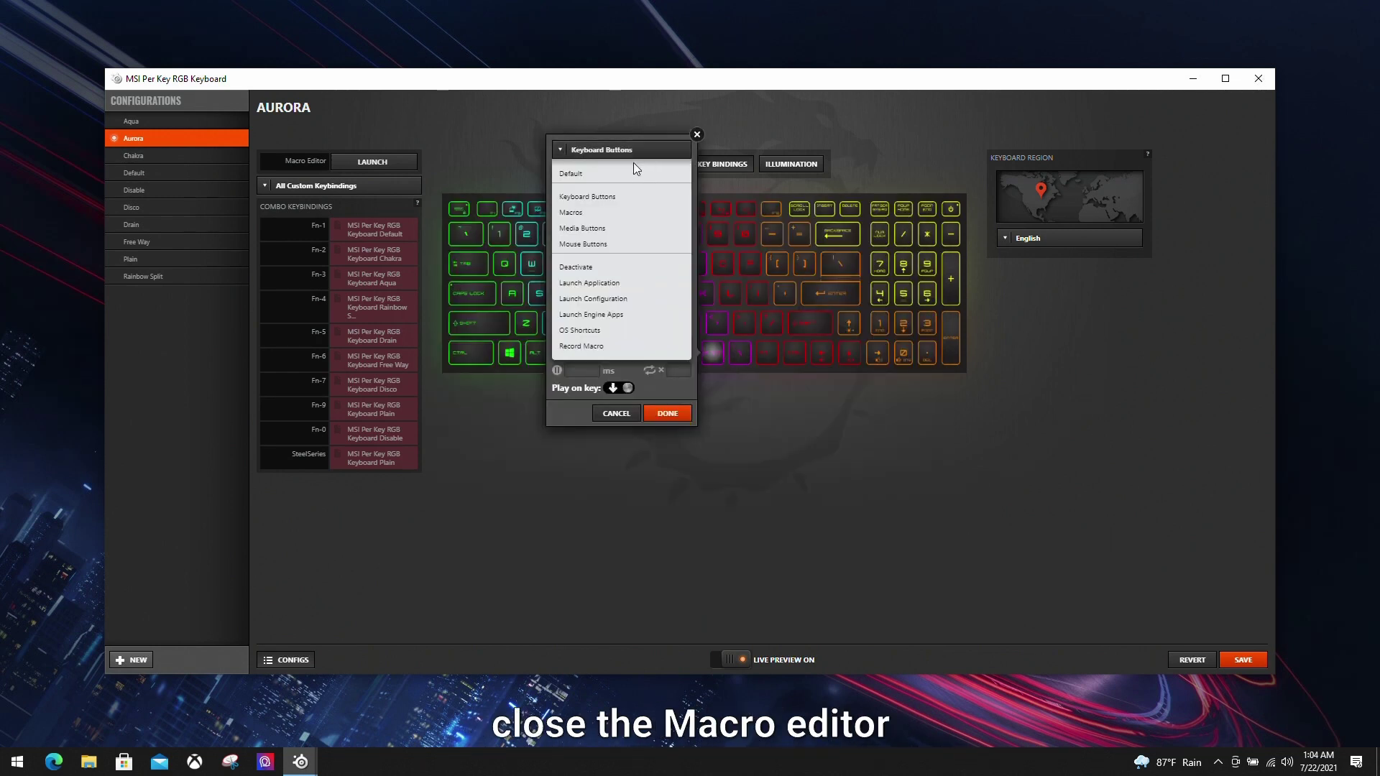
{"action": "left_click", "coordinate": [626, 222]}
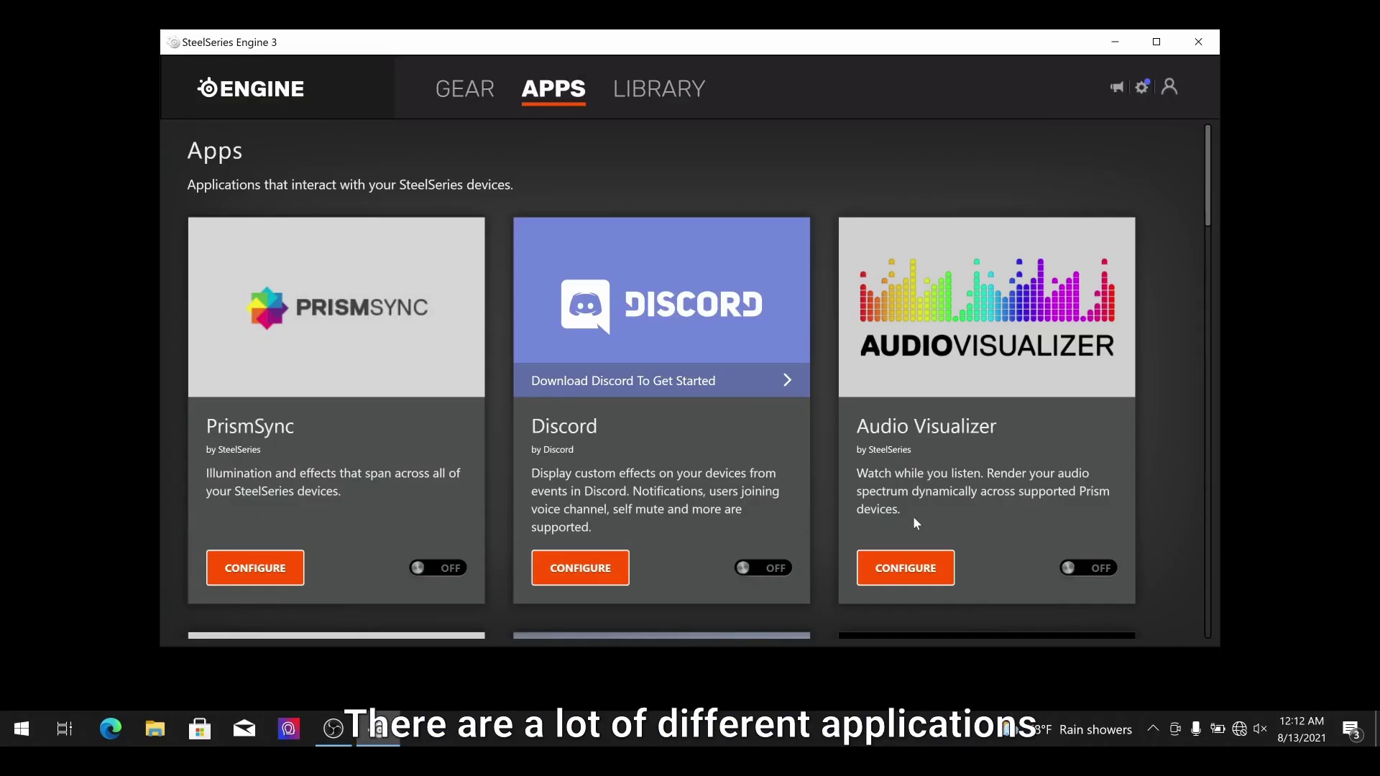
{"action": "scroll", "coordinate": [913, 517], "scroll_direction": "down", "scroll_amount": 3}
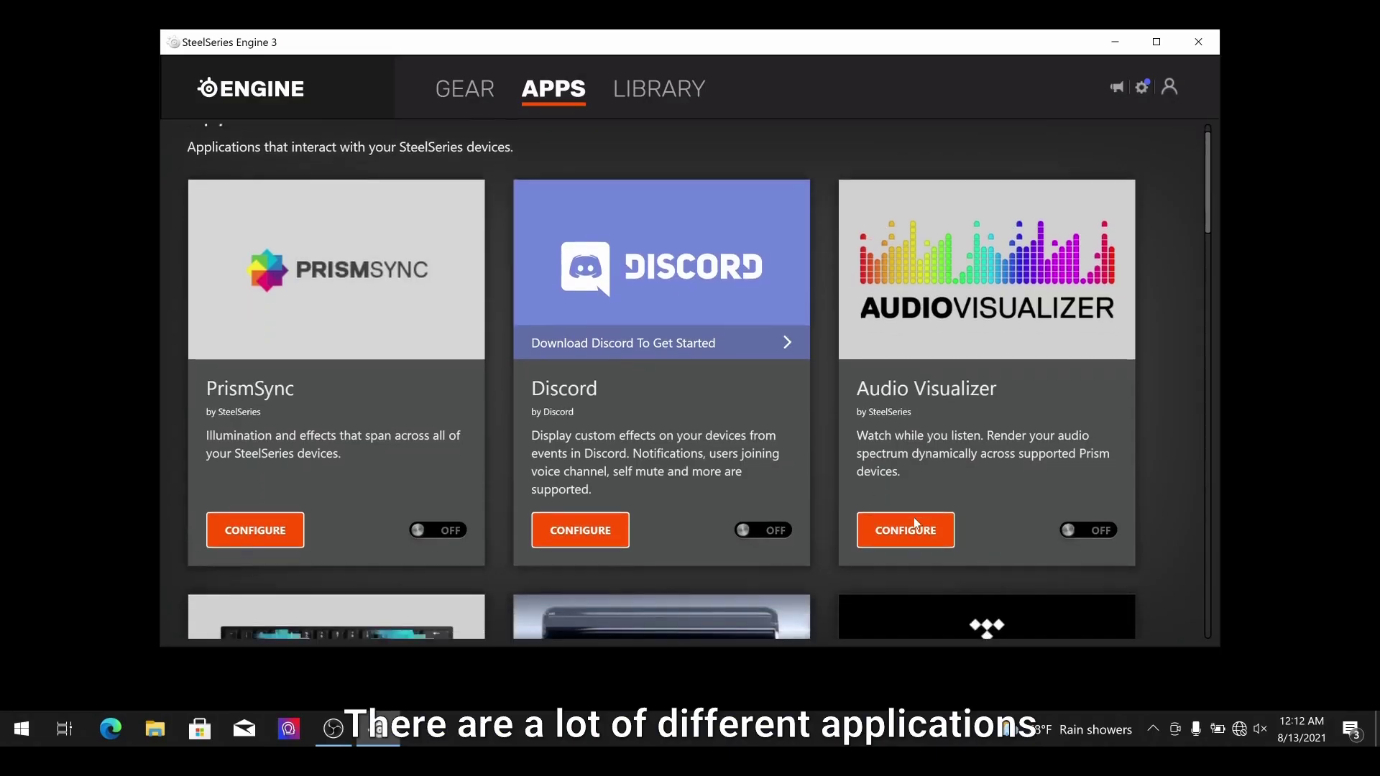
{"action": "scroll", "coordinate": [913, 517], "scroll_direction": "down", "scroll_amount": 2}
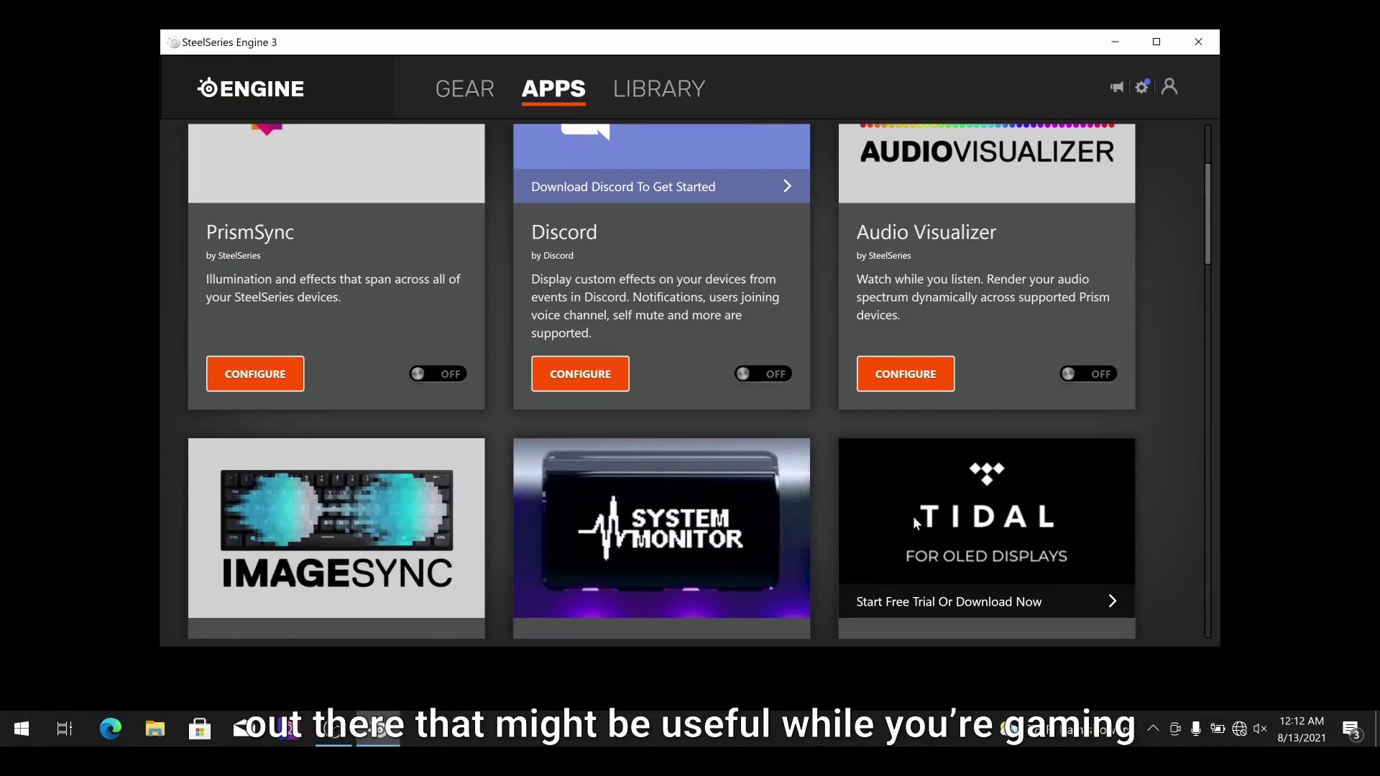
{"action": "scroll", "coordinate": [914, 524], "scroll_direction": "down", "scroll_amount": 5}
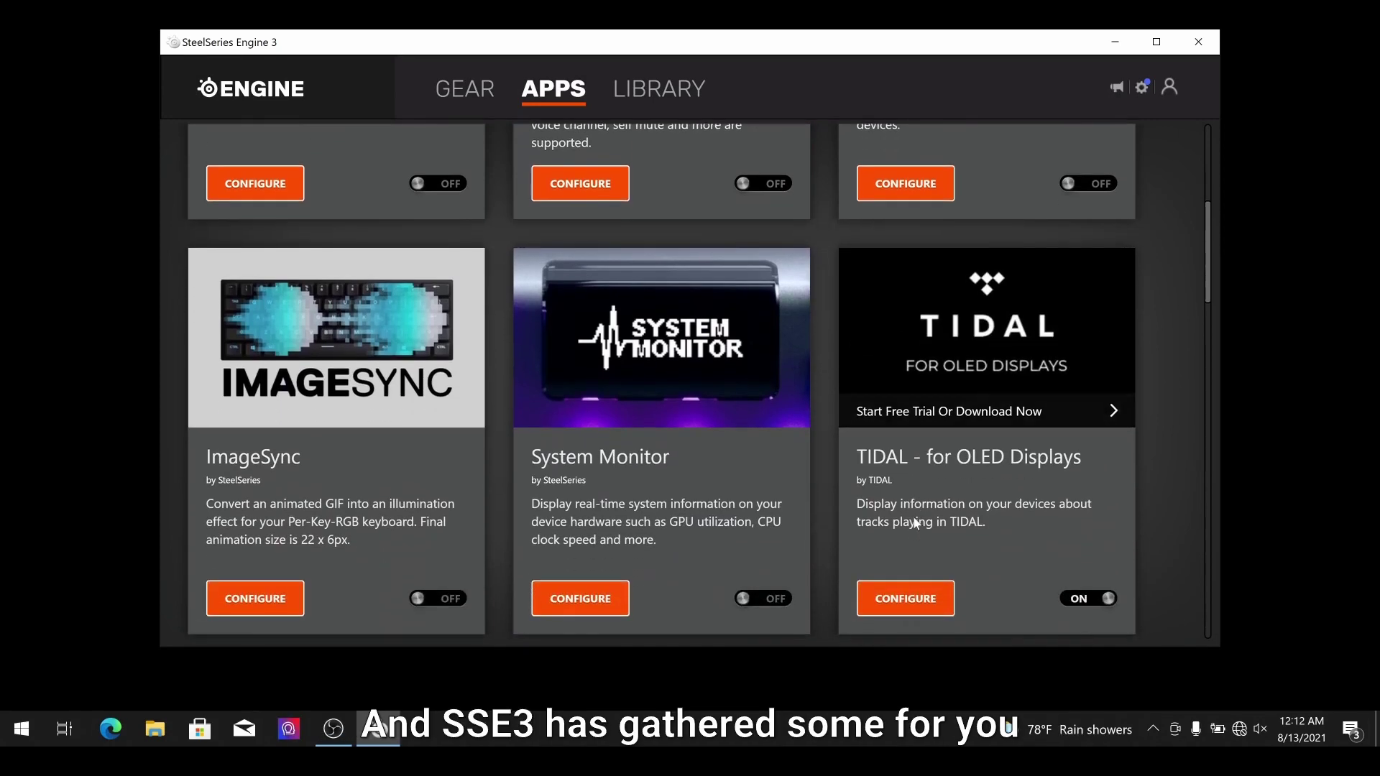
{"action": "scroll", "coordinate": [913, 516], "scroll_direction": "down", "scroll_amount": 4}
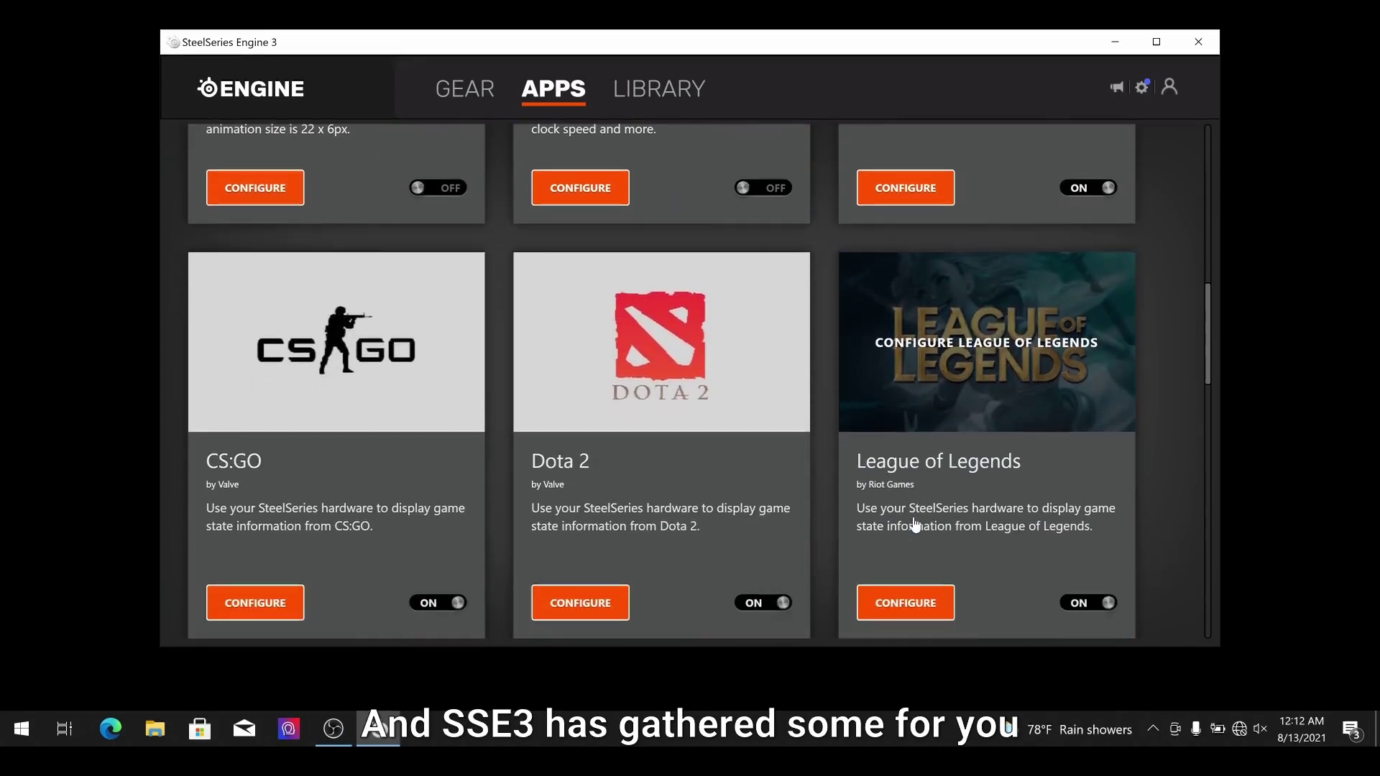
{"action": "scroll", "coordinate": [916, 522], "scroll_direction": "down", "scroll_amount": 7}
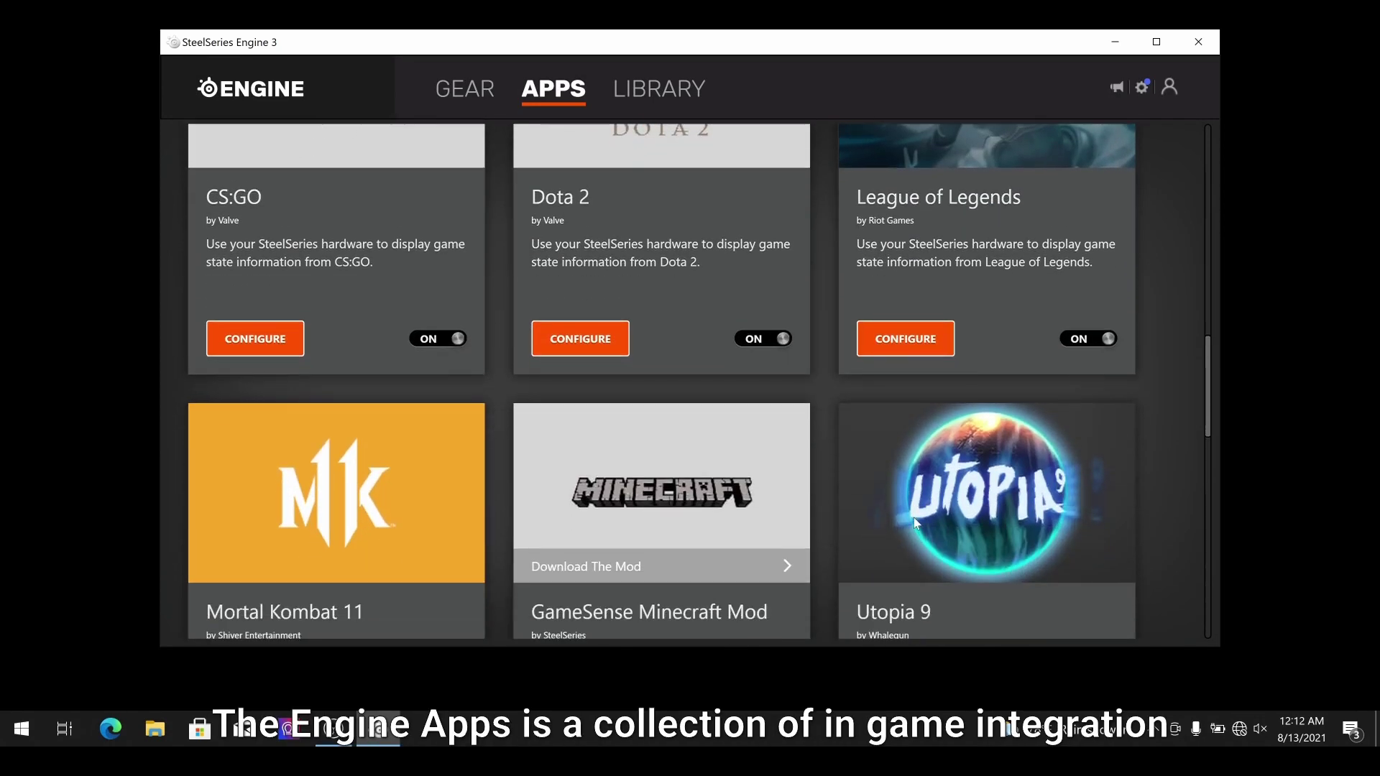
{"action": "scroll", "coordinate": [916, 522], "scroll_direction": "down", "scroll_amount": 4}
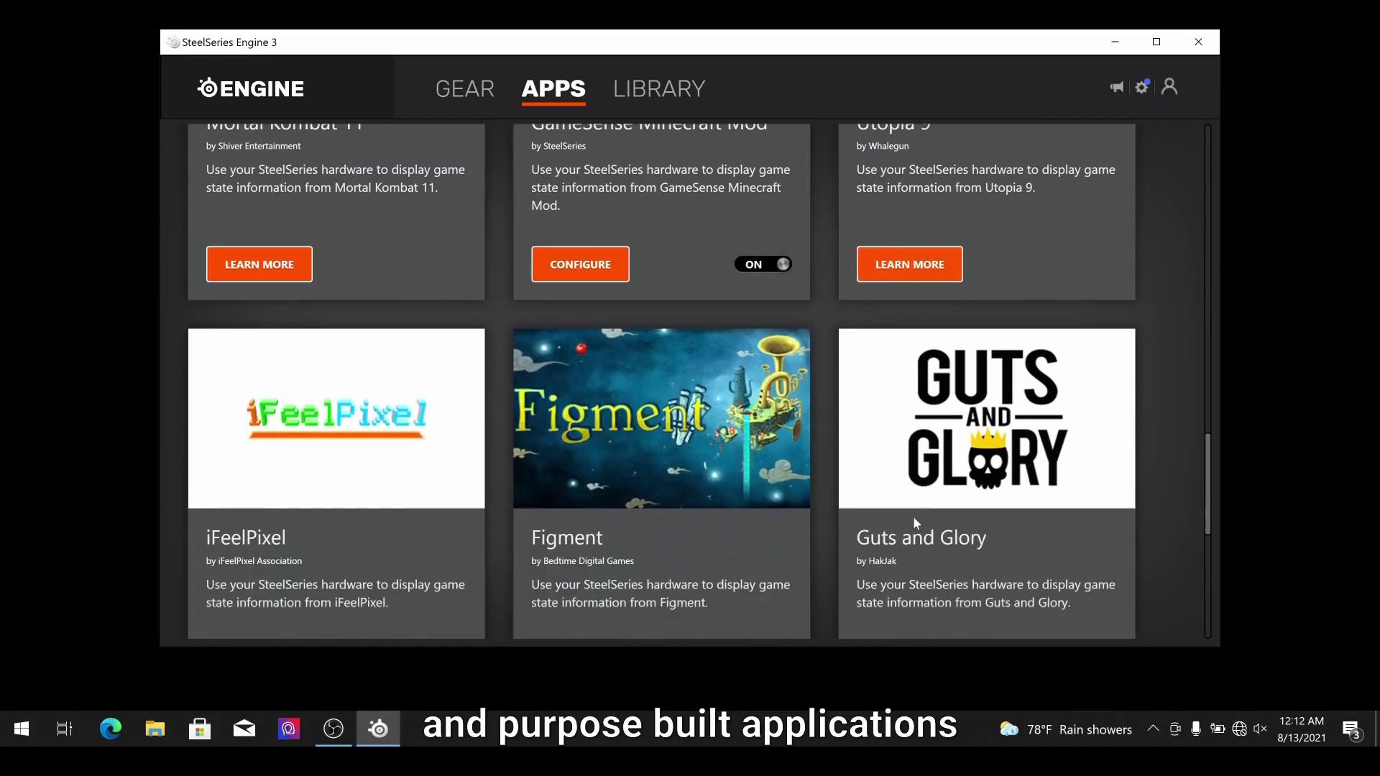
{"action": "scroll", "coordinate": [916, 522], "scroll_direction": "down", "scroll_amount": 4}
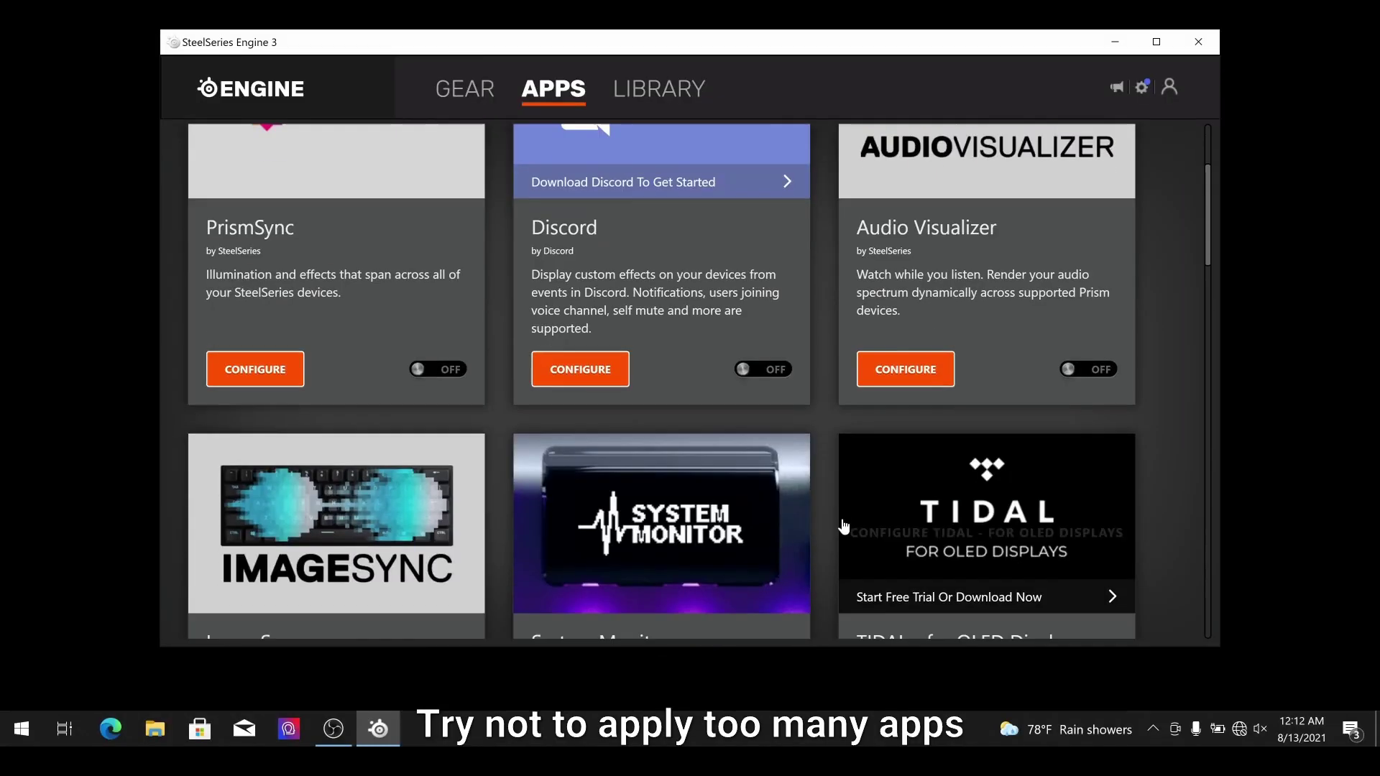
{"action": "scroll", "coordinate": [843, 518], "scroll_direction": "down", "scroll_amount": 5}
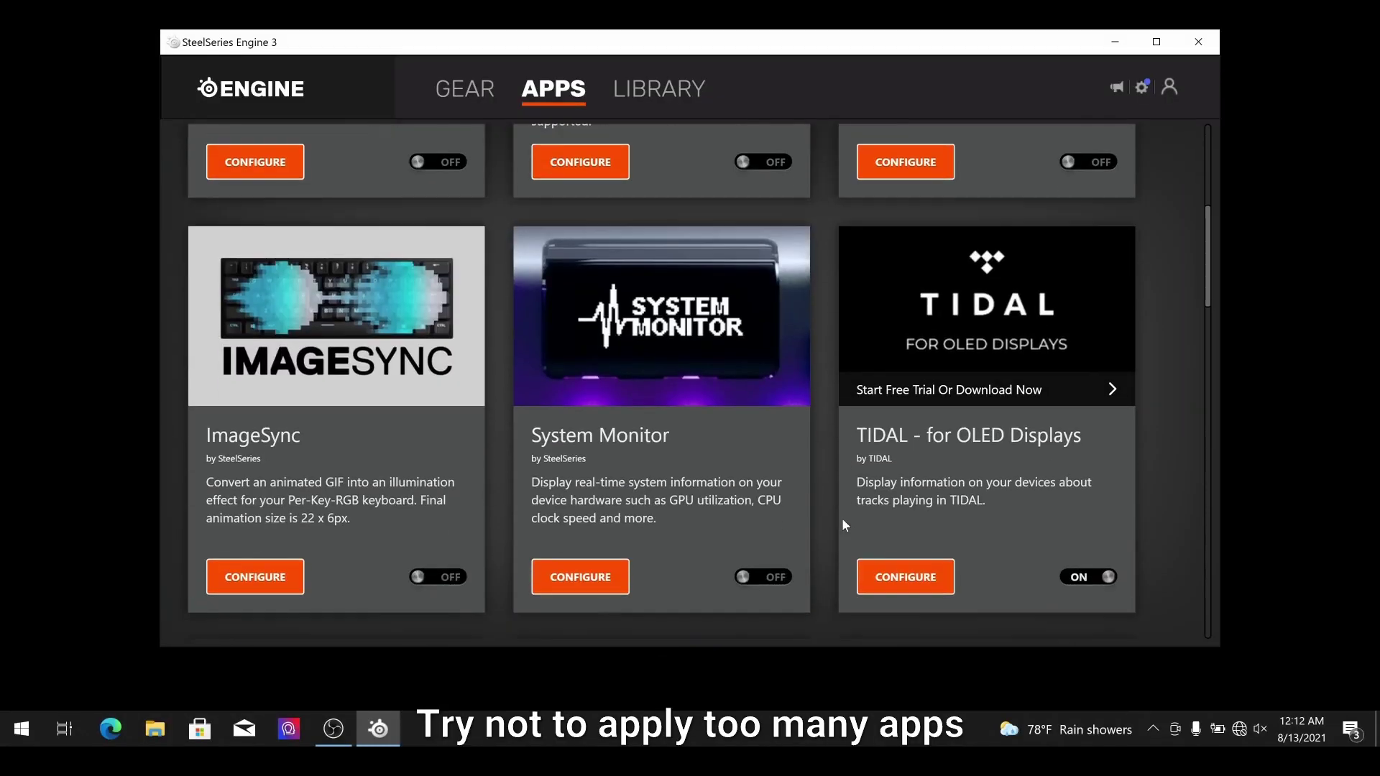
{"action": "left_click", "coordinate": [440, 475]}
{"action": "scroll", "coordinate": [441, 480], "scroll_direction": "down", "scroll_amount": 5}
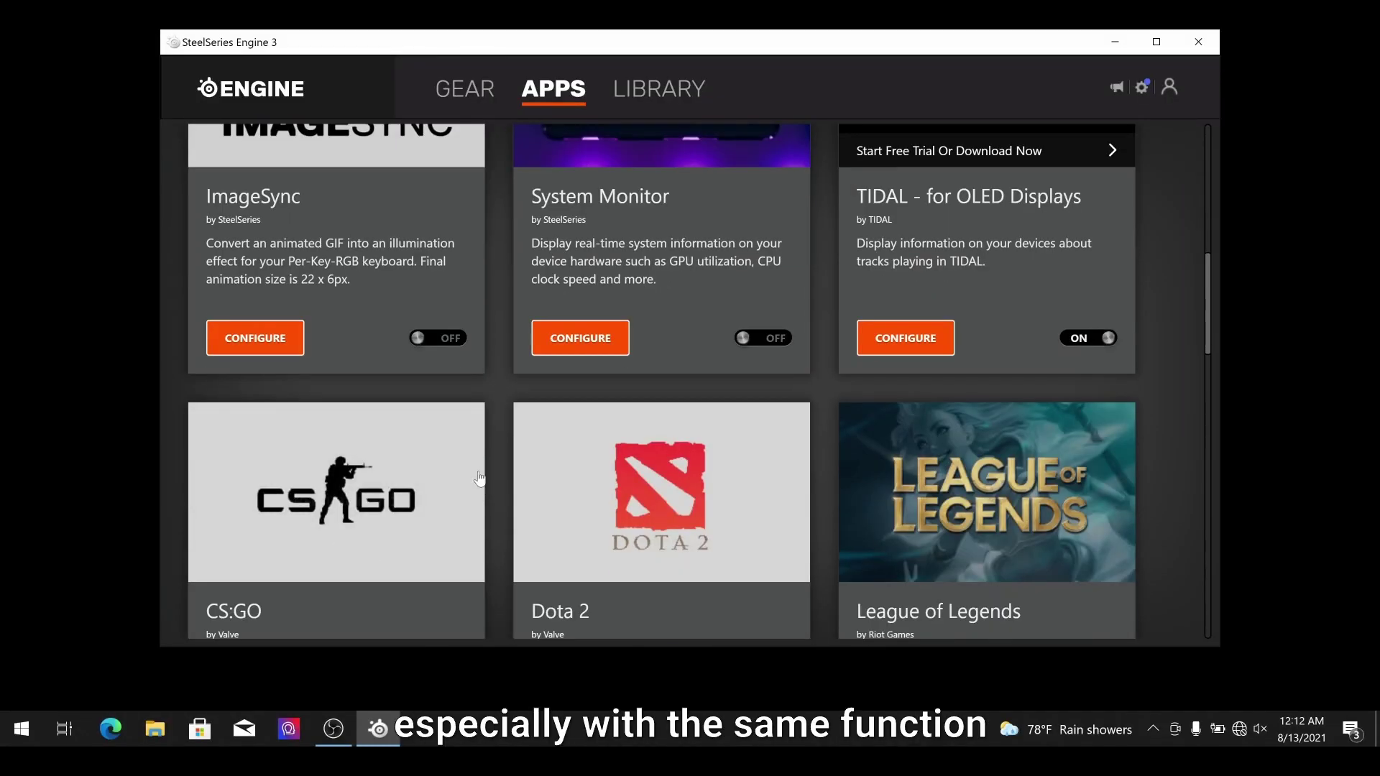
{"action": "left_click", "coordinate": [442, 486]}
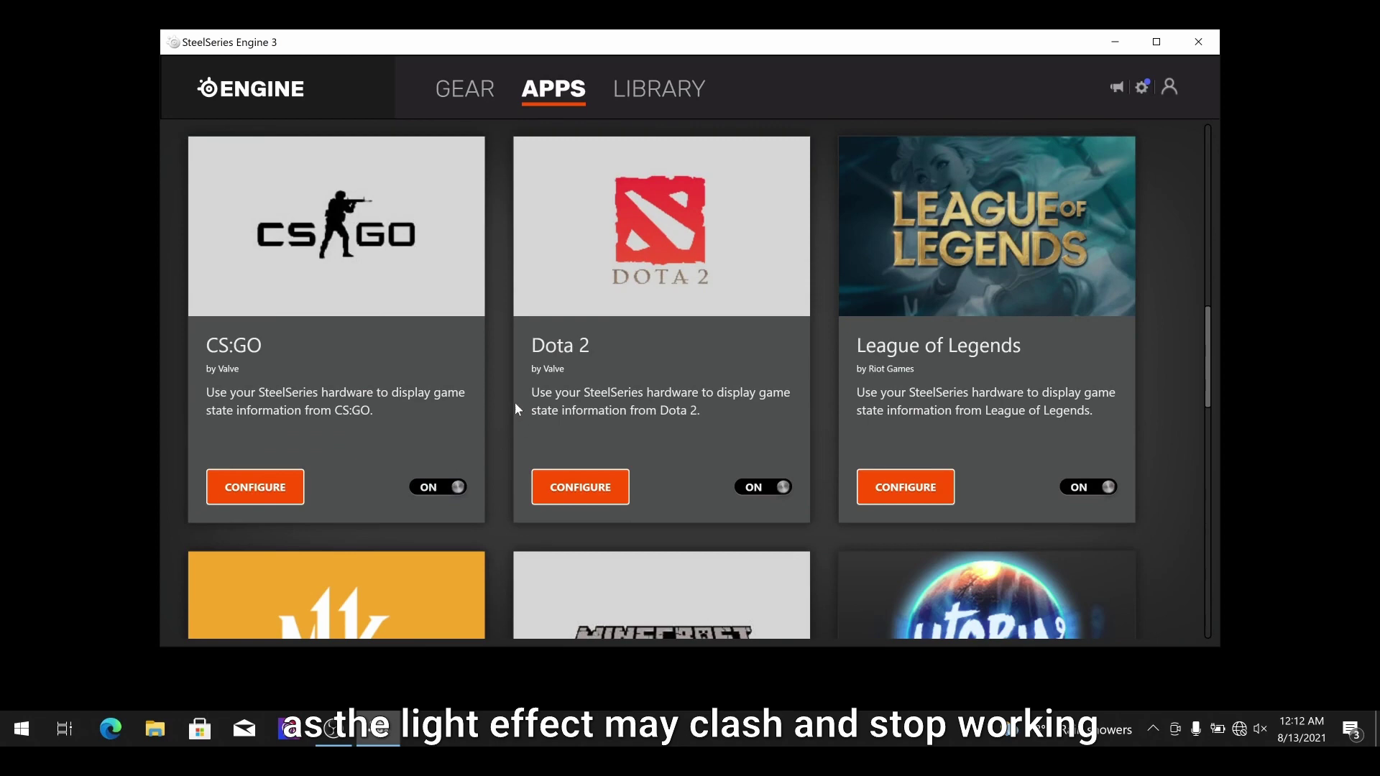
{"action": "scroll", "coordinate": [515, 408], "scroll_direction": "up", "scroll_amount": 10}
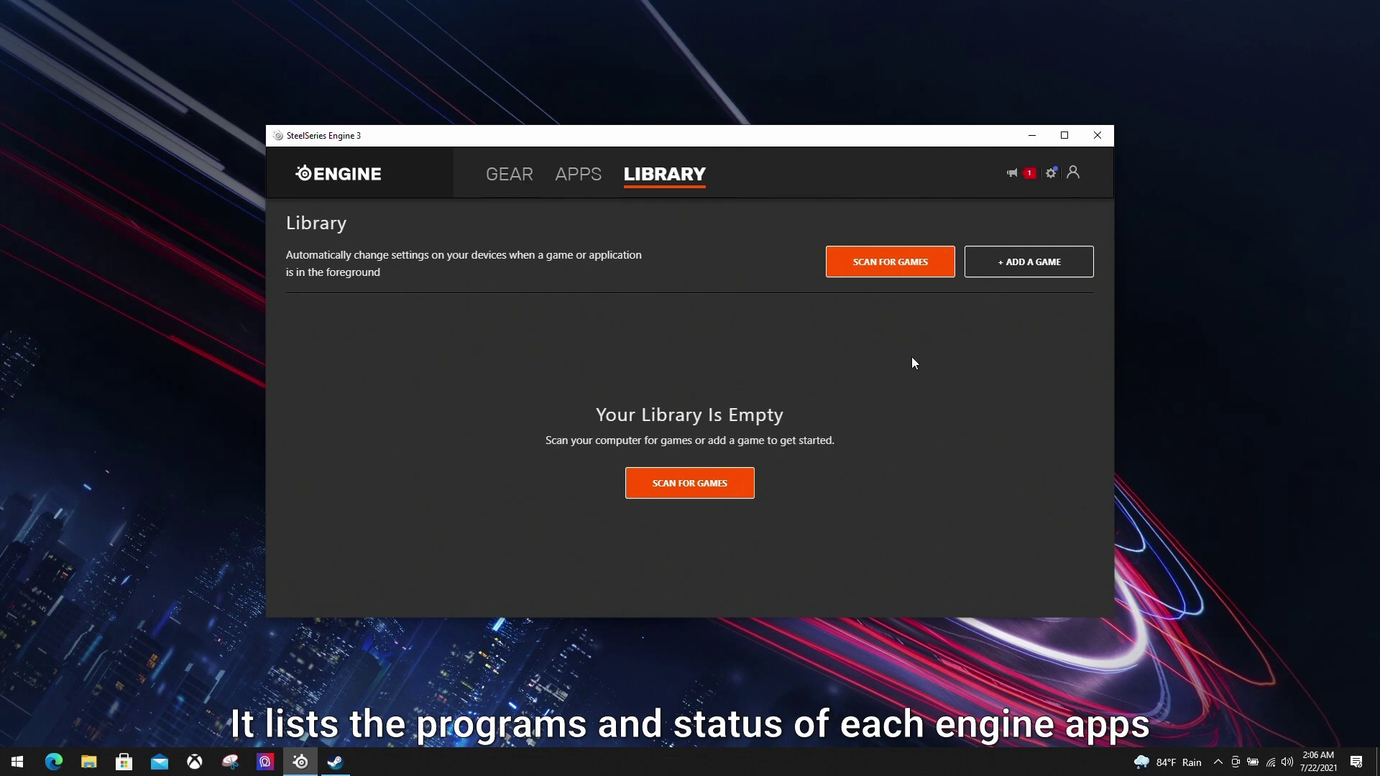
Scan for games and add Counter-Strike: Global Offensive and League of Legends to the library
{"action": "left_click", "coordinate": [929, 267]}
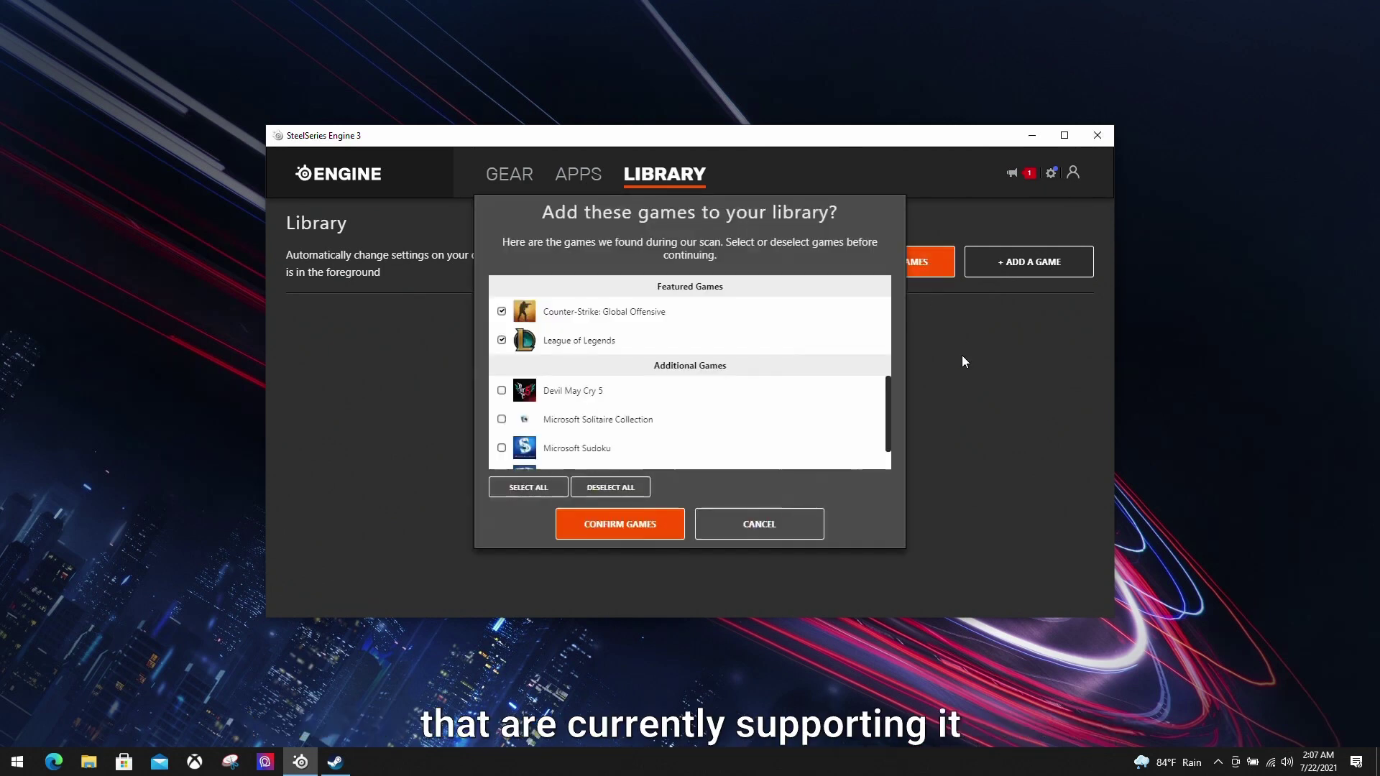
{"action": "left_click", "coordinate": [502, 311]}
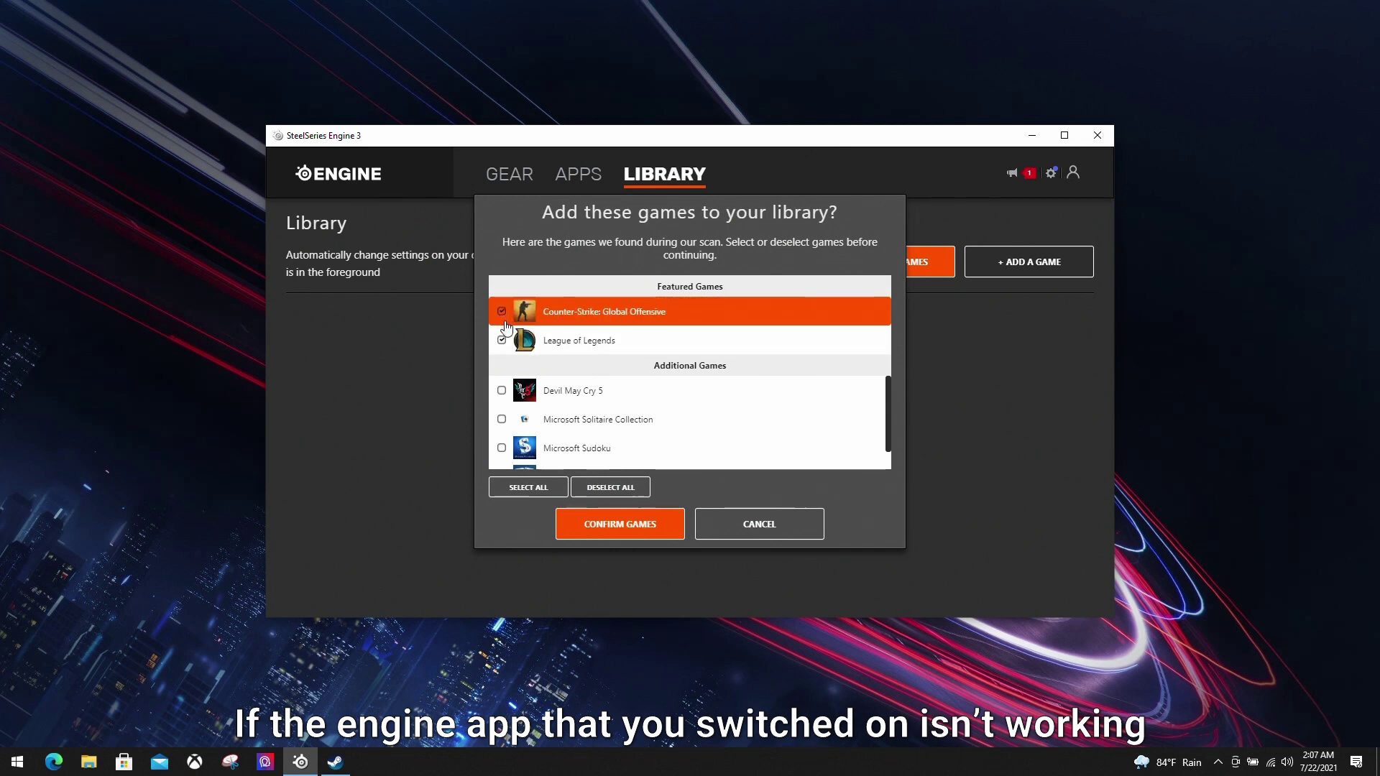
{"action": "left_click", "coordinate": [622, 531]}
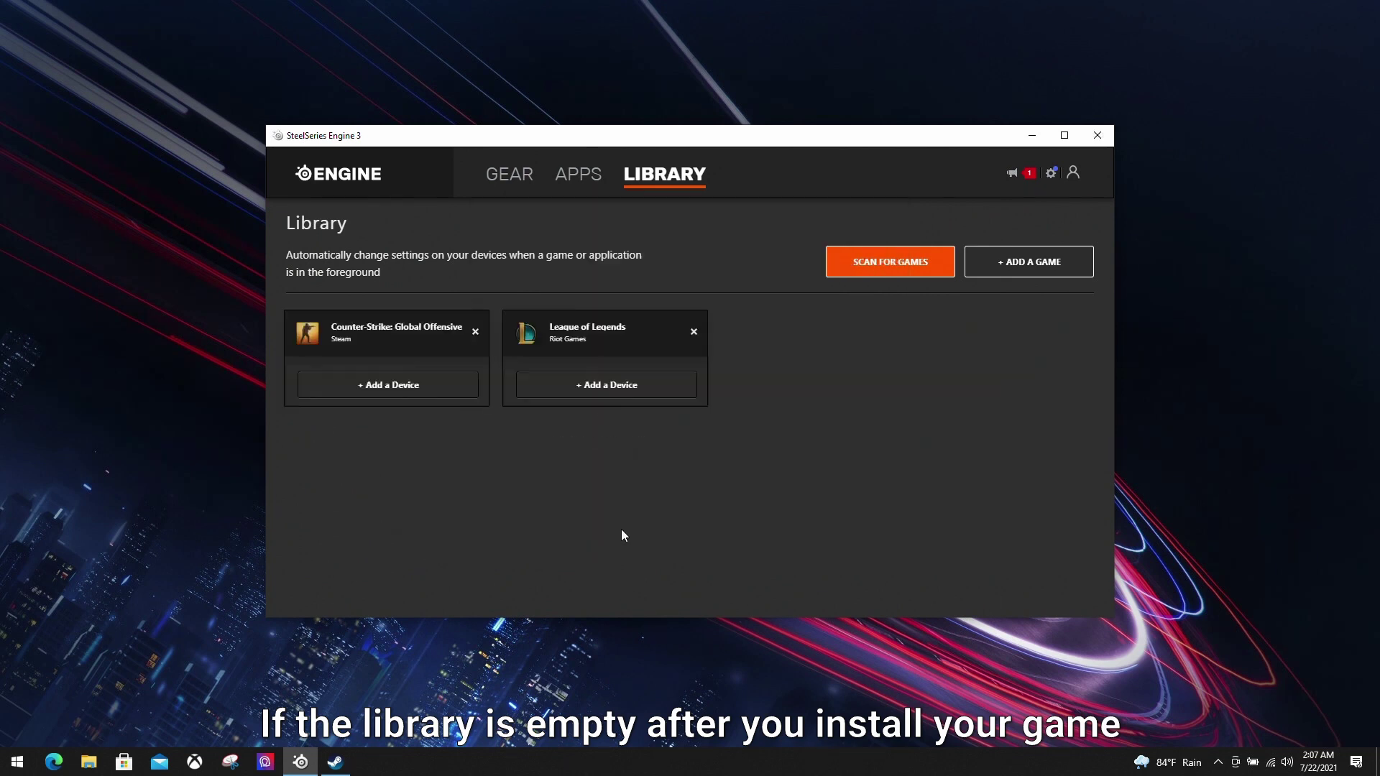